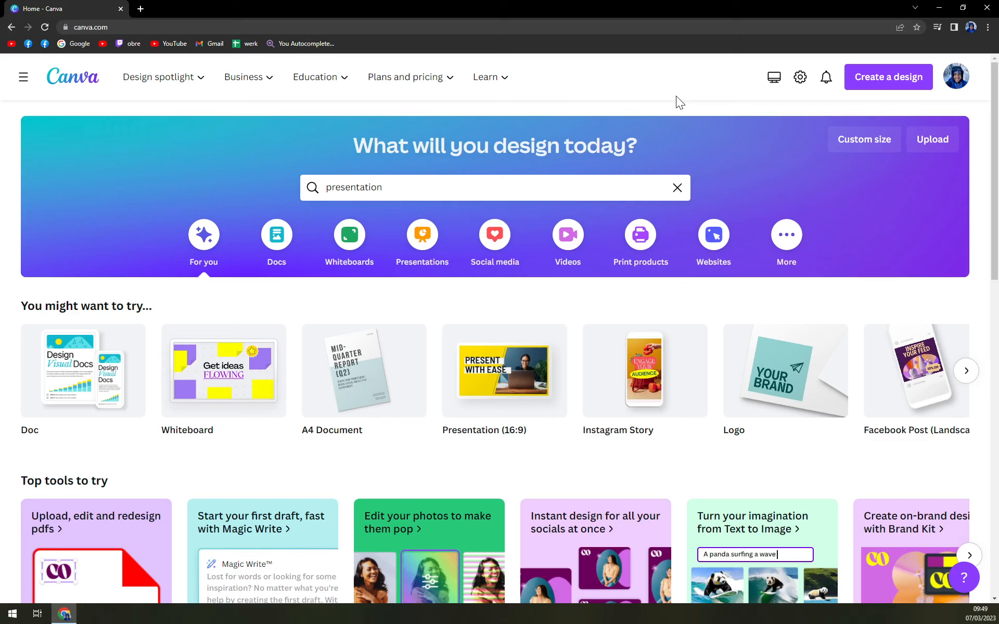
{"action": "scroll", "coordinate": [225, 426], "scroll_direction": "down", "scroll_amount": 1}
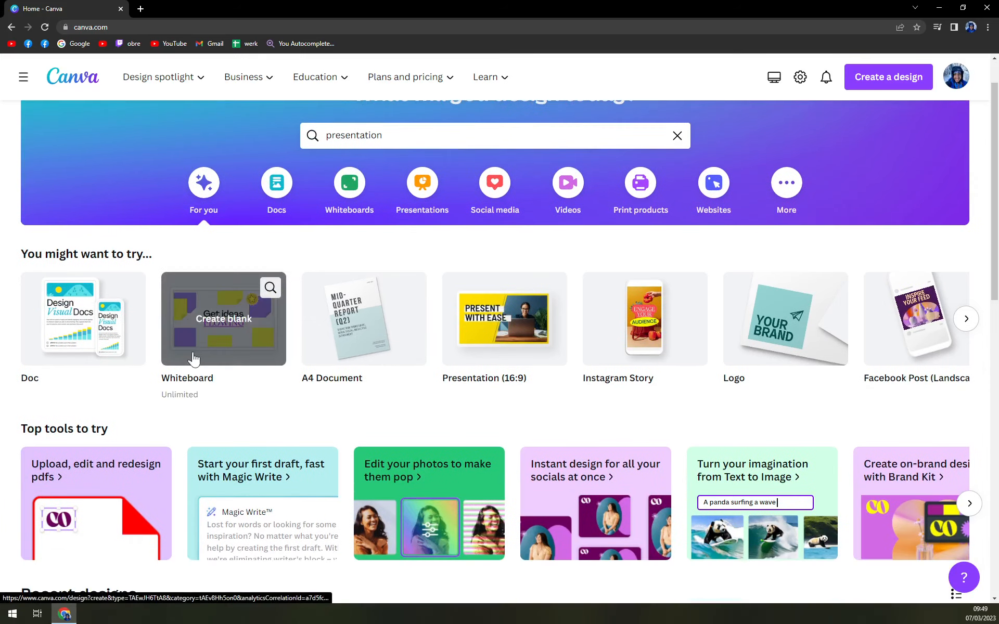
{"action": "scroll", "coordinate": [341, 423], "scroll_direction": "up", "scroll_amount": 1}
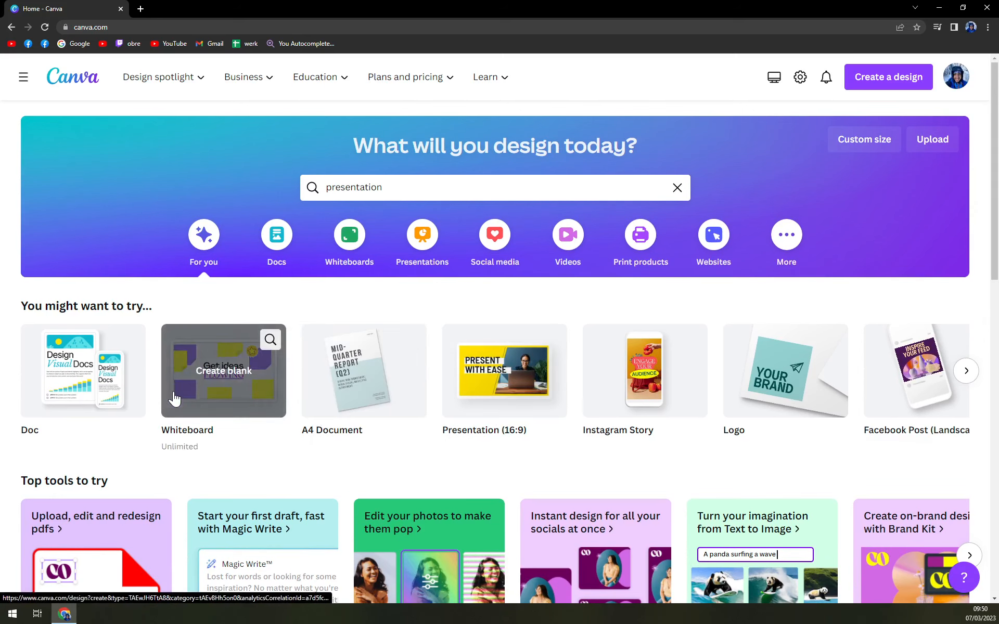
Search the design templates for instagram ad
{"action": "left_click", "coordinate": [368, 187]}
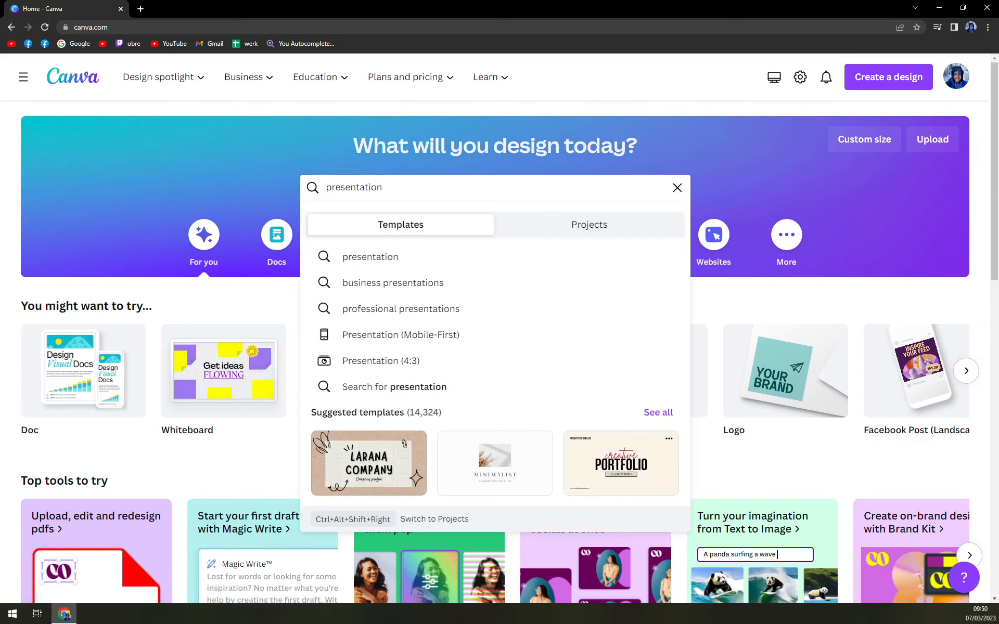
{"action": "type", "text": "ins"}
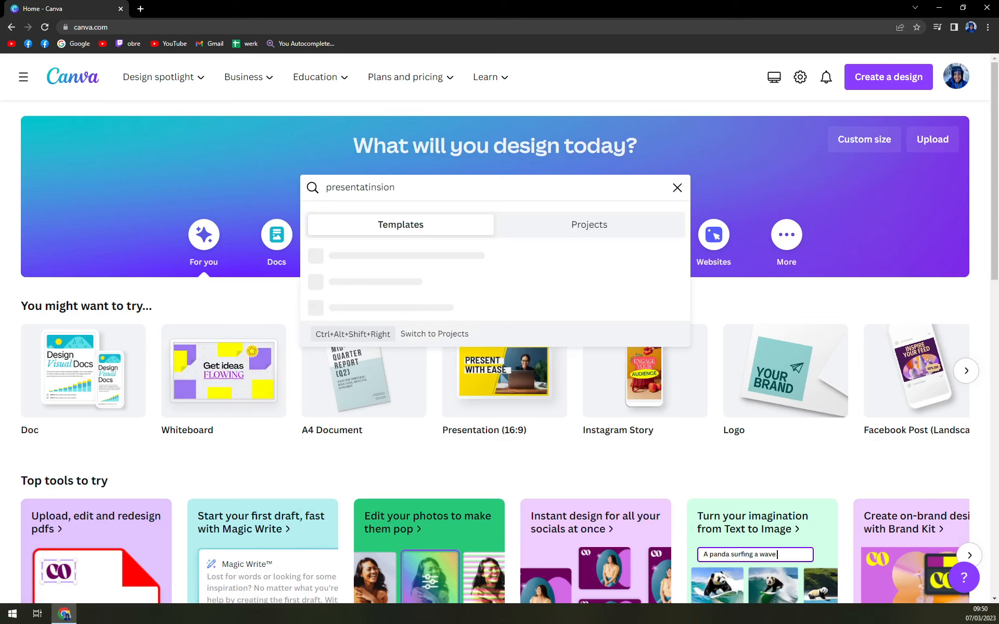
{"action": "left_click", "coordinate": [680, 193]}
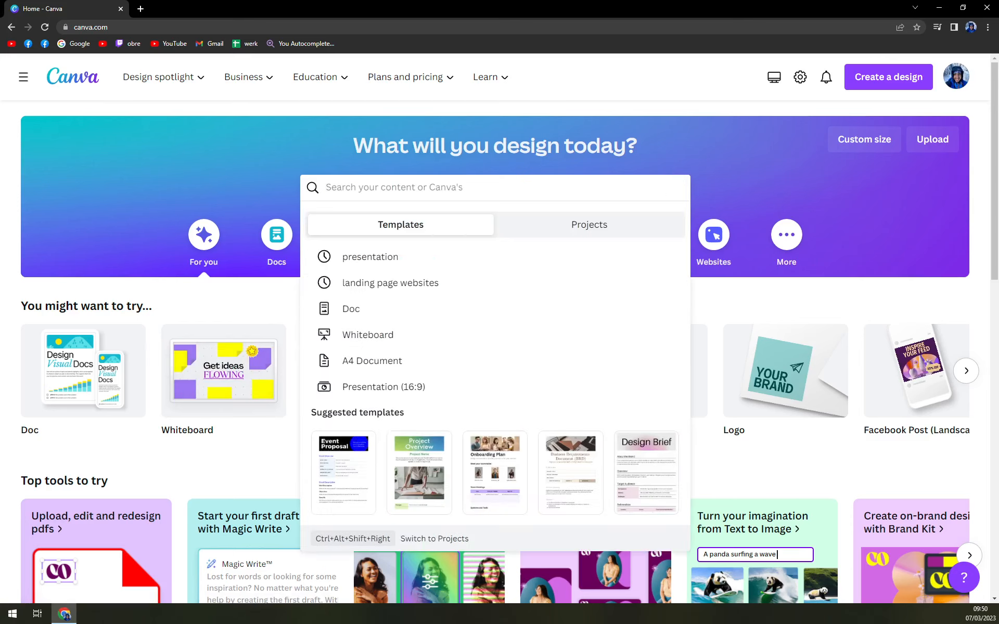
{"action": "type", "text": "instagram"}
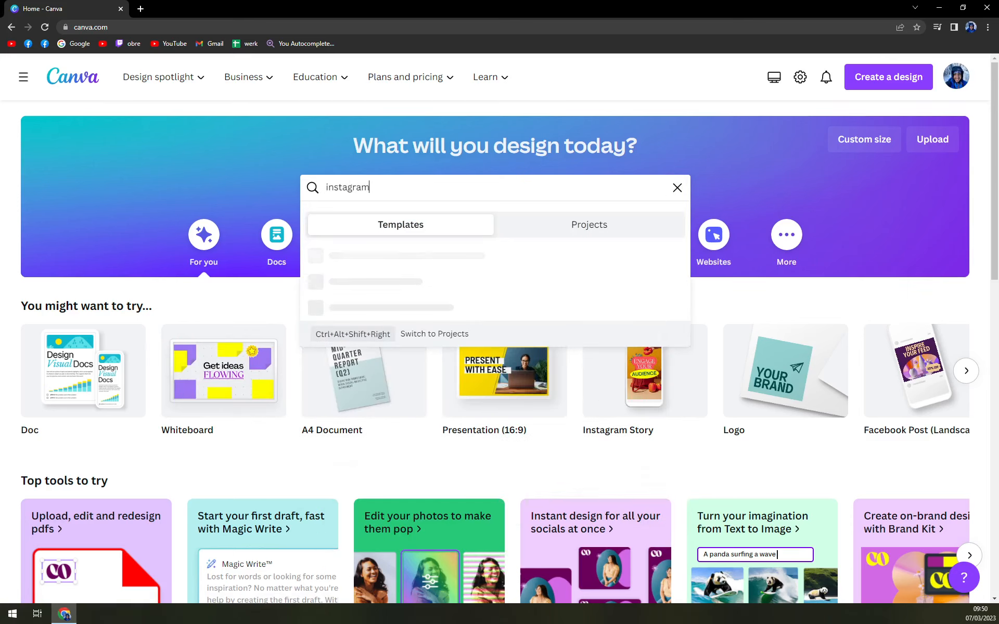
{"action": "type", "text": " af"}
{"action": "key", "text": "BackSpace"}
{"action": "type", "text": "d"}
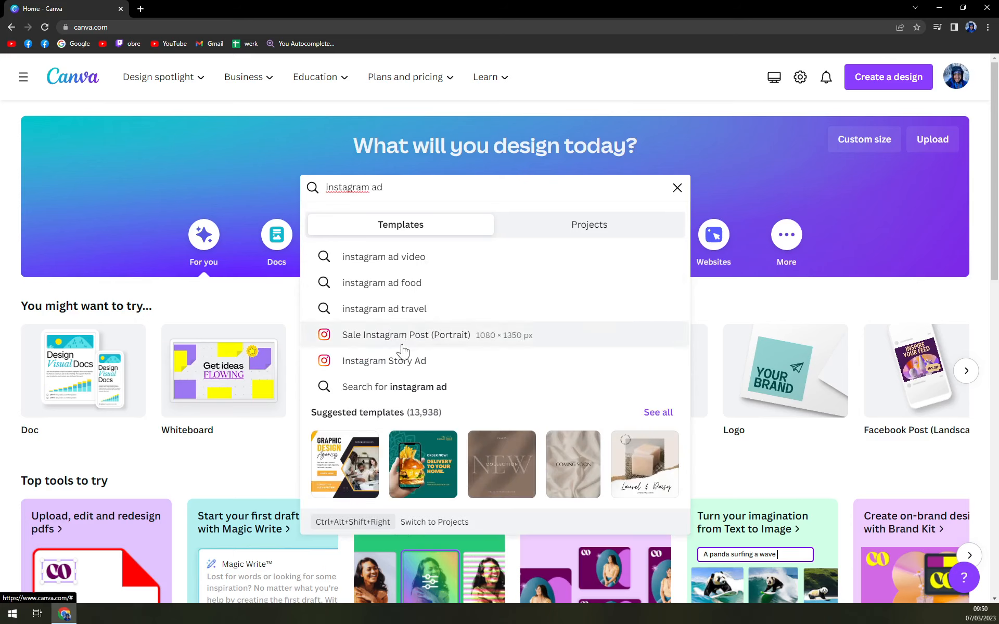
{"action": "left_click", "coordinate": [874, 77]}
{"action": "left_click", "coordinate": [634, 100]}
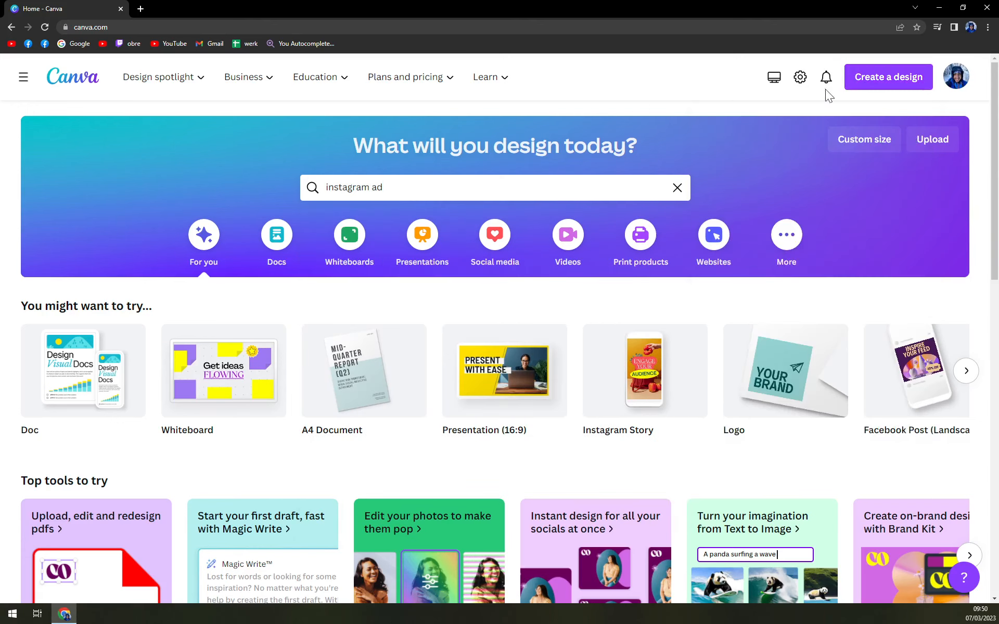
Create a new custom-size design of 1080 by 1080 px
{"action": "left_click", "coordinate": [893, 82]}
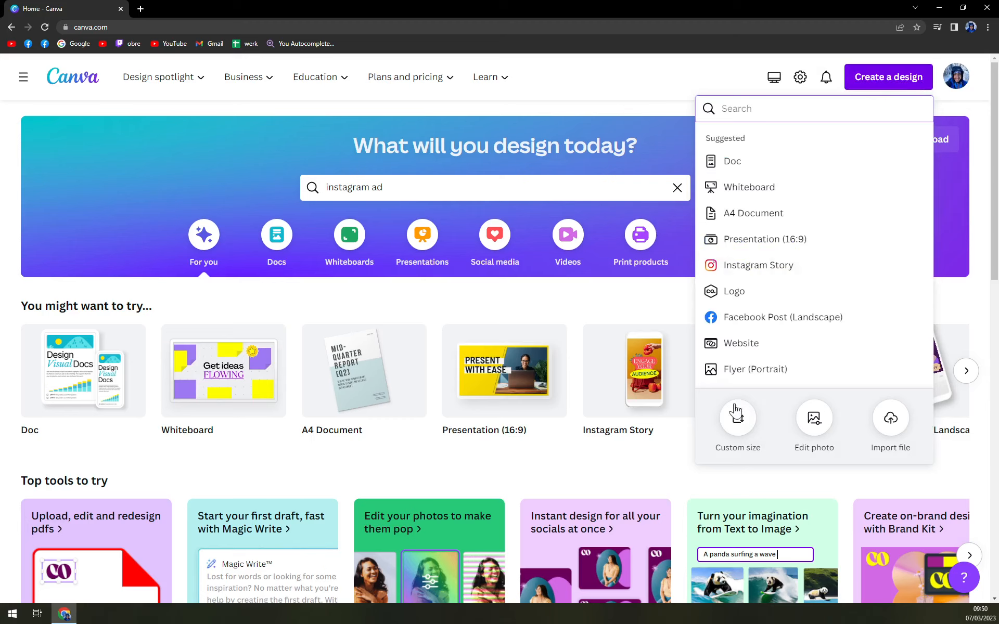
{"action": "left_click", "coordinate": [731, 428]}
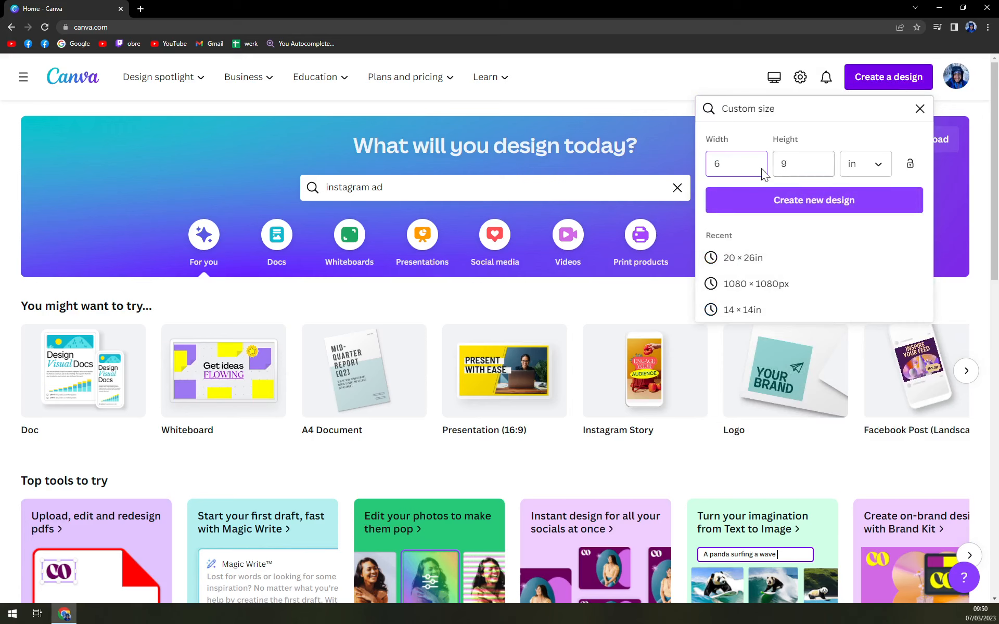
{"action": "left_click", "coordinate": [870, 173]}
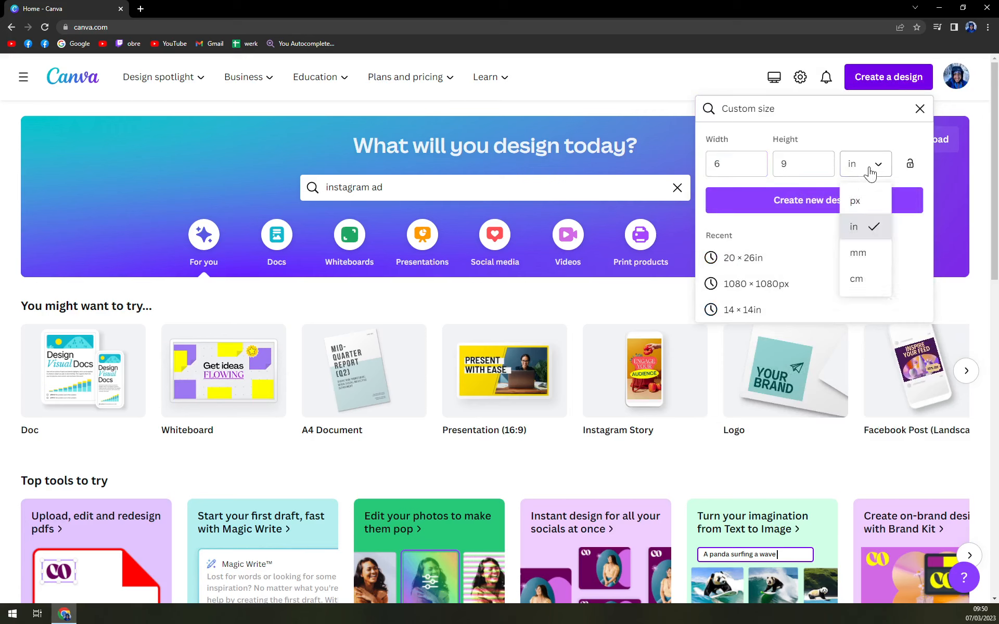
{"action": "left_click", "coordinate": [861, 203]}
{"action": "left_click", "coordinate": [748, 166]}
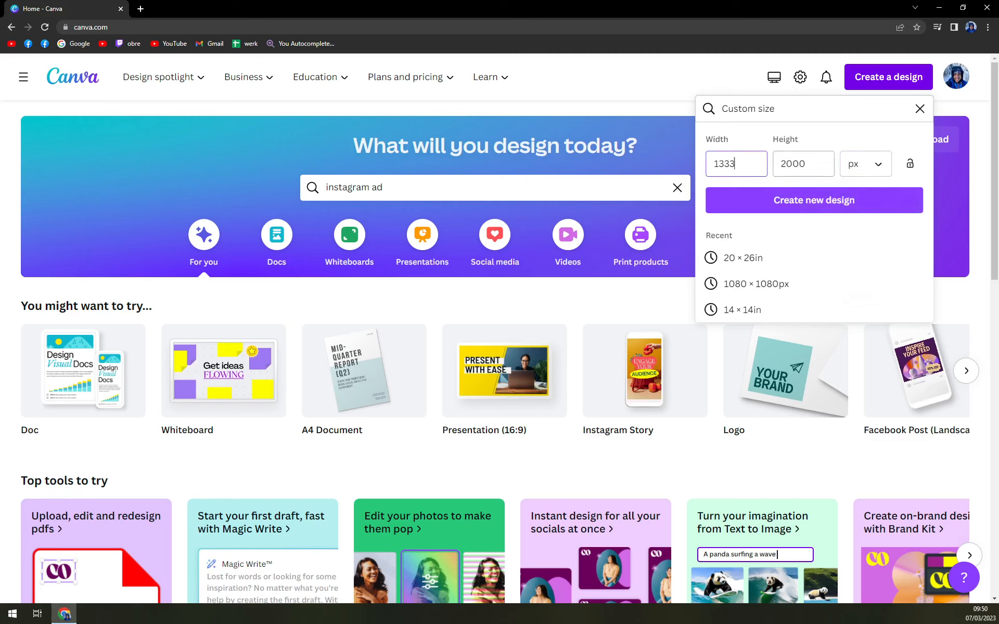
{"action": "key", "text": "BackSpace"}
{"action": "key", "text": "BackSpace"}
{"action": "key", "text": "BackSpace"}
{"action": "type", "text": "1080"}
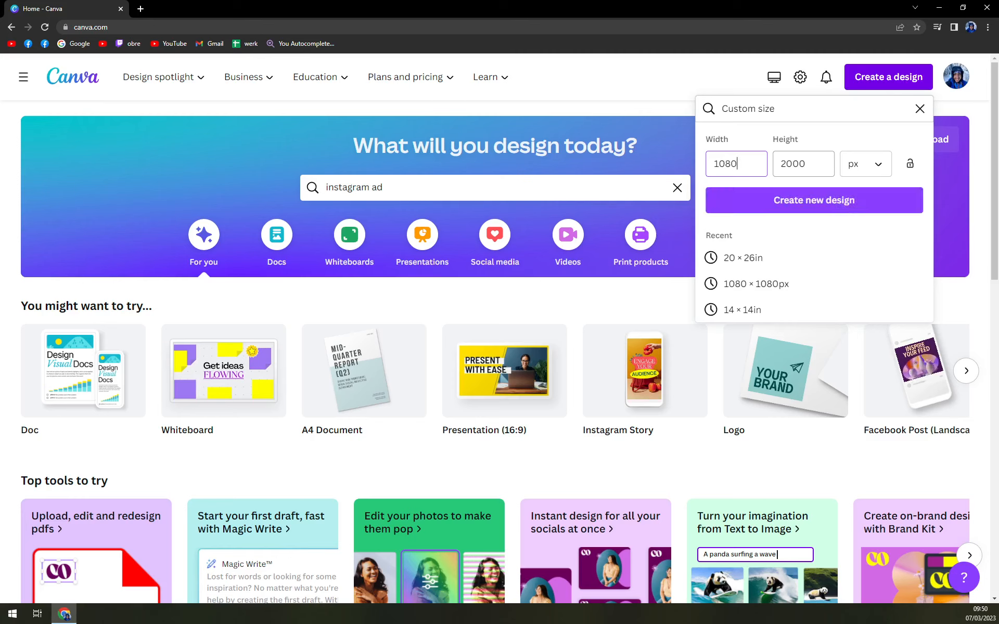
{"action": "key", "text": "Tab"}
{"action": "type", "text": "10"}
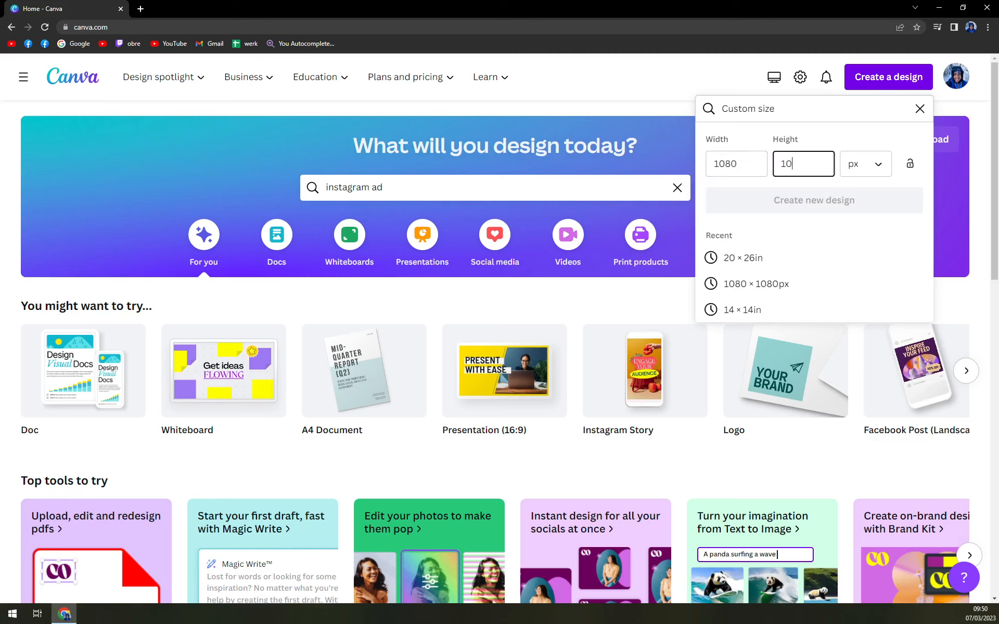
{"action": "type", "text": "80"}
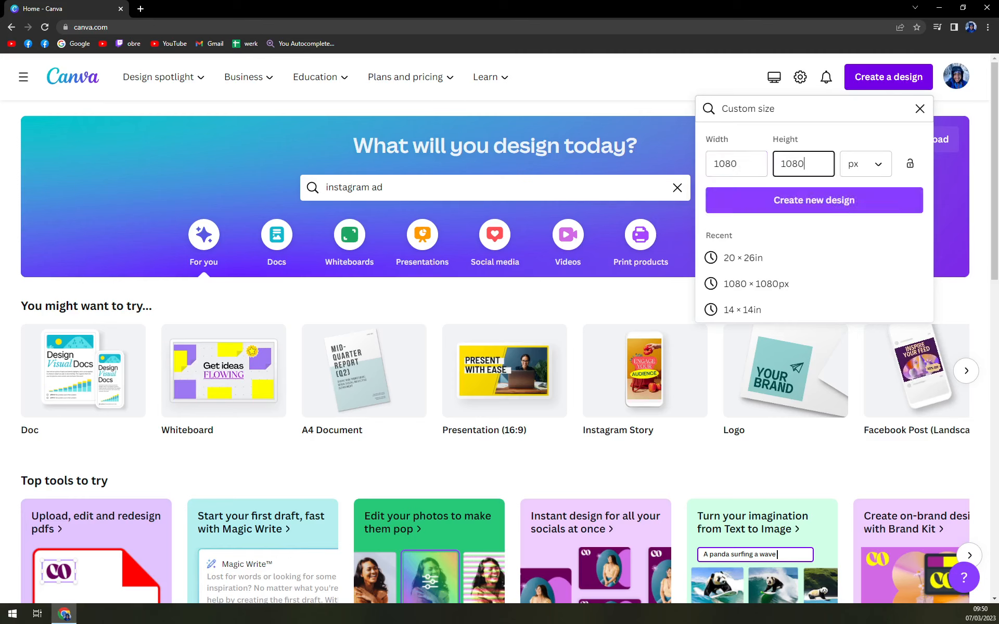
{"action": "left_click", "coordinate": [779, 209]}
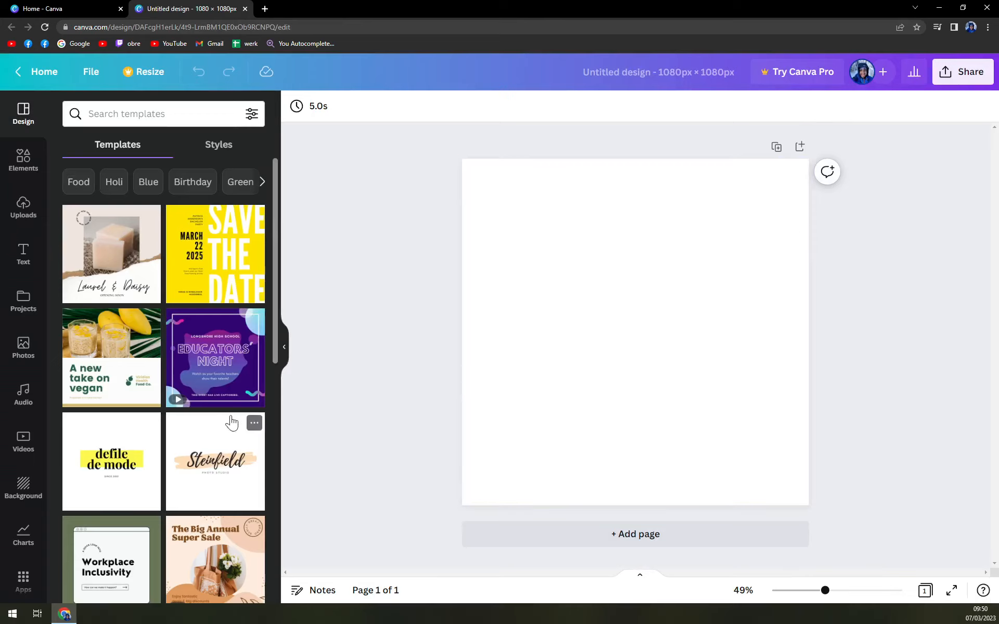
Add a heading to the page reading Car WASH
{"action": "scroll", "coordinate": [229, 419], "scroll_direction": "down", "scroll_amount": 5}
{"action": "scroll", "coordinate": [223, 419], "scroll_direction": "up", "scroll_amount": 5}
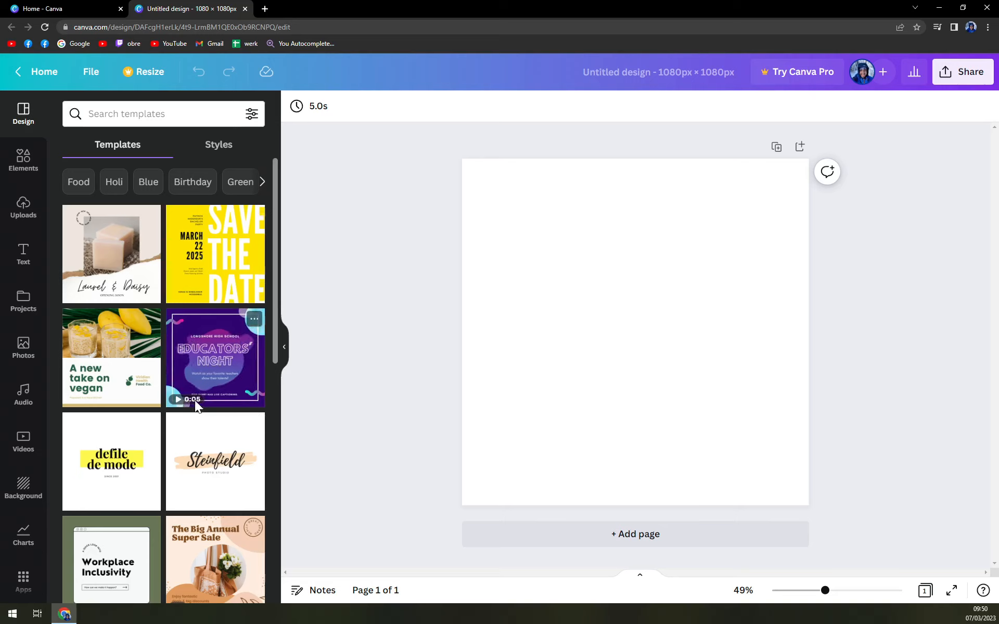
{"action": "left_click", "coordinate": [46, 161]}
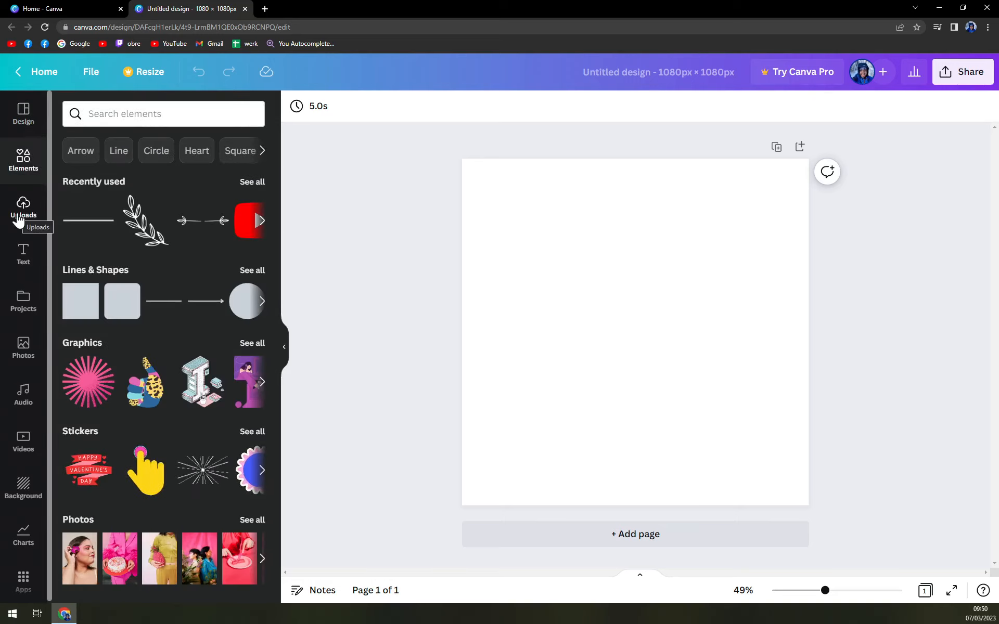
{"action": "left_click", "coordinate": [19, 254]}
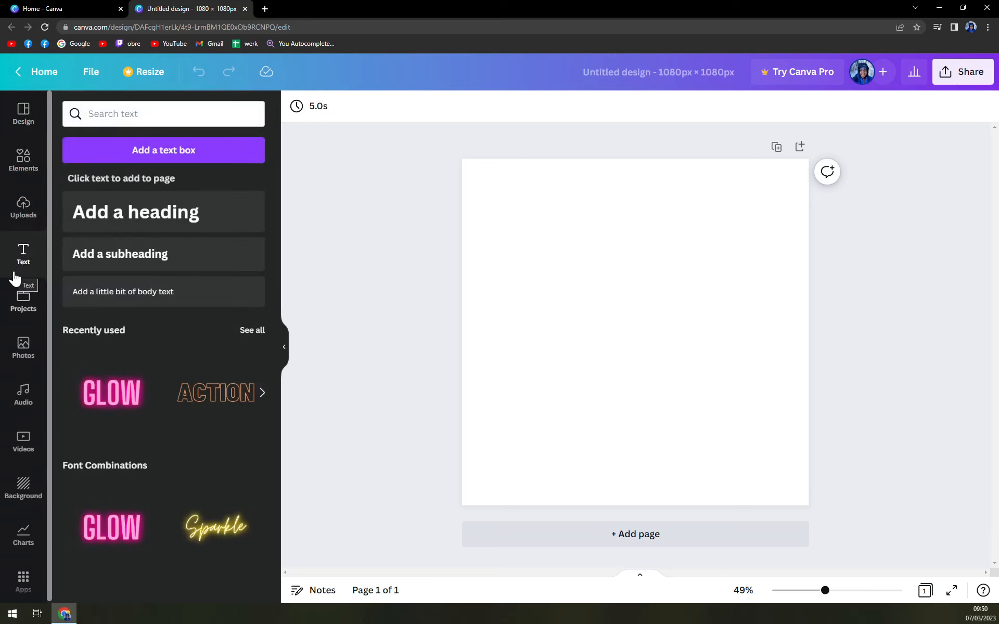
{"action": "left_click", "coordinate": [123, 232]}
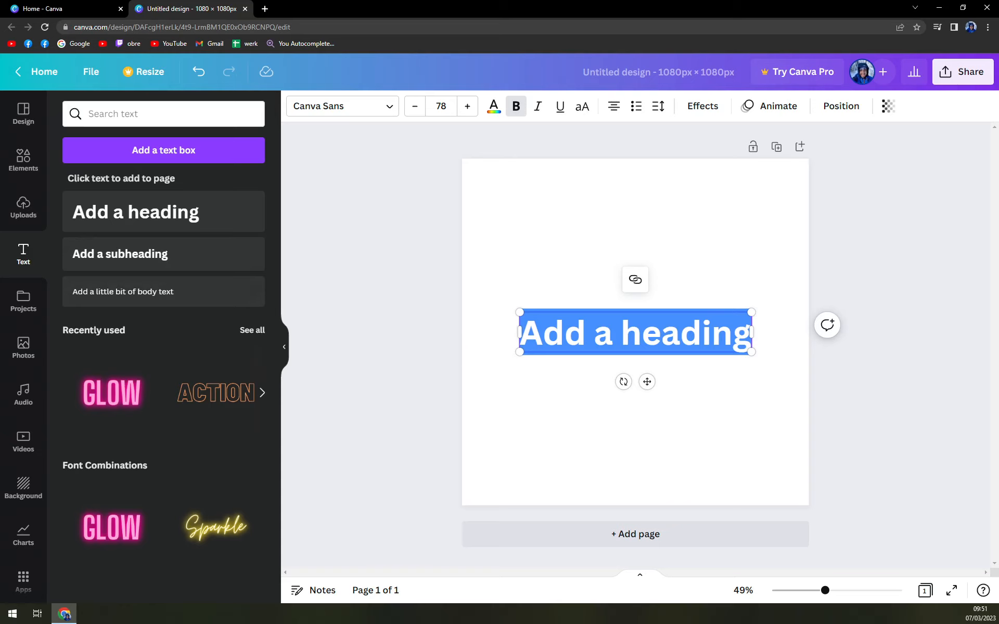
{"action": "type", "text": "Car WASH"}
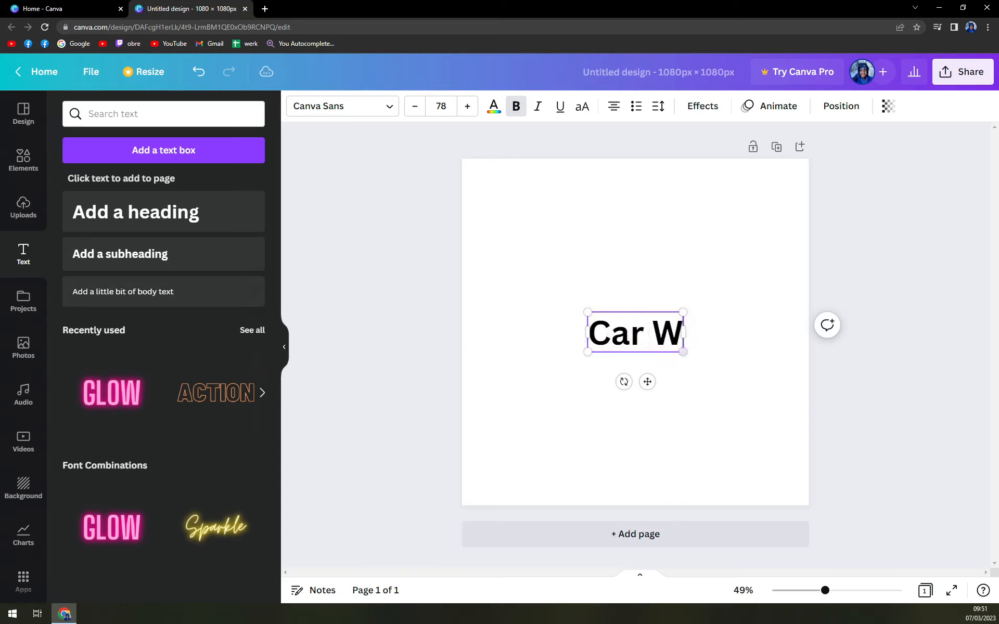
Move the Car WASH heading up to the top of the page
{"action": "left_click", "coordinate": [676, 296]}
{"action": "left_click_drag", "start_coordinate": [676, 339], "coordinate": [669, 199]}
{"action": "left_click", "coordinate": [602, 390]}
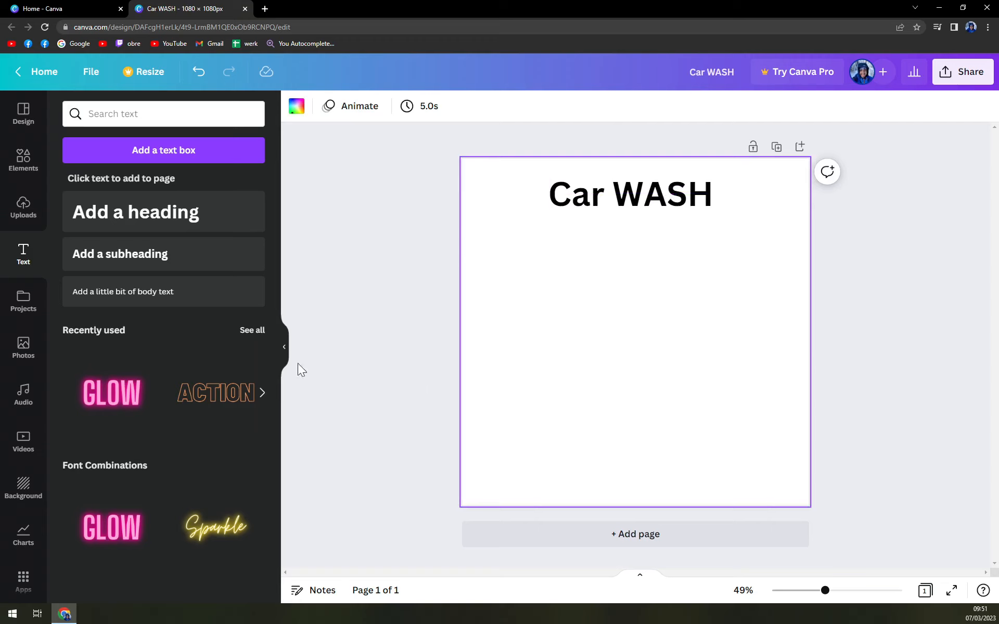
Try several background images and settle on the blue sky gradient background for the page
{"action": "left_click", "coordinate": [16, 492]}
{"action": "scroll", "coordinate": [156, 375], "scroll_direction": "down", "scroll_amount": 5}
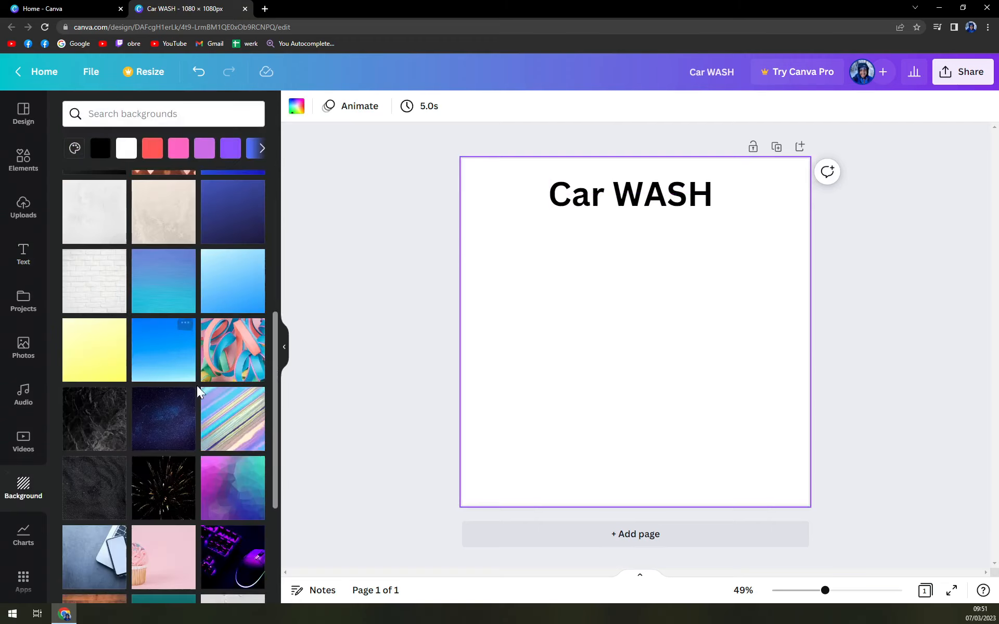
{"action": "scroll", "coordinate": [201, 408], "scroll_direction": "up", "scroll_amount": 5}
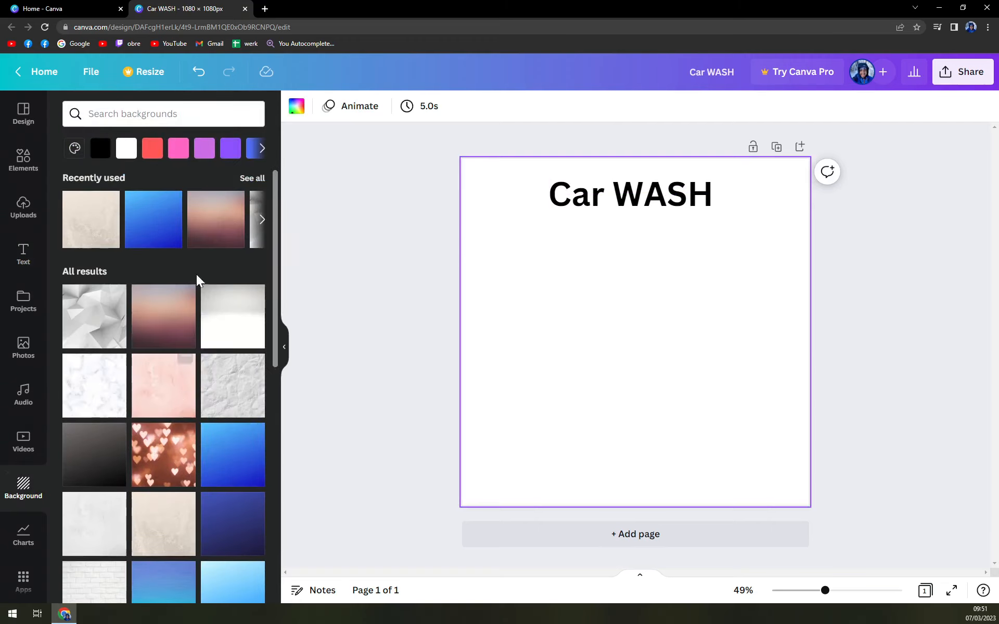
{"action": "left_click", "coordinate": [163, 329]}
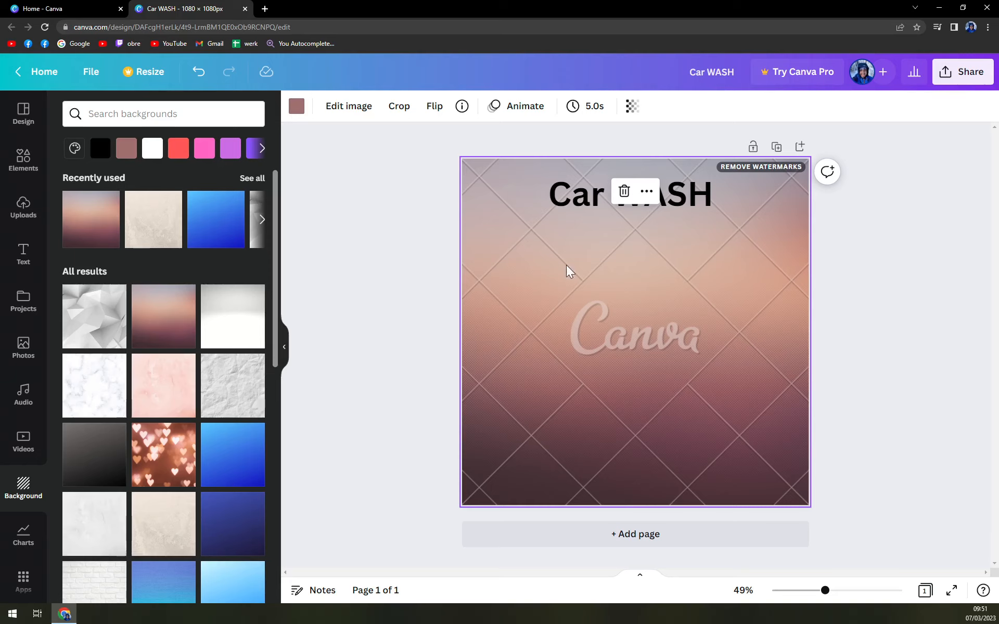
{"action": "left_click", "coordinate": [225, 333]}
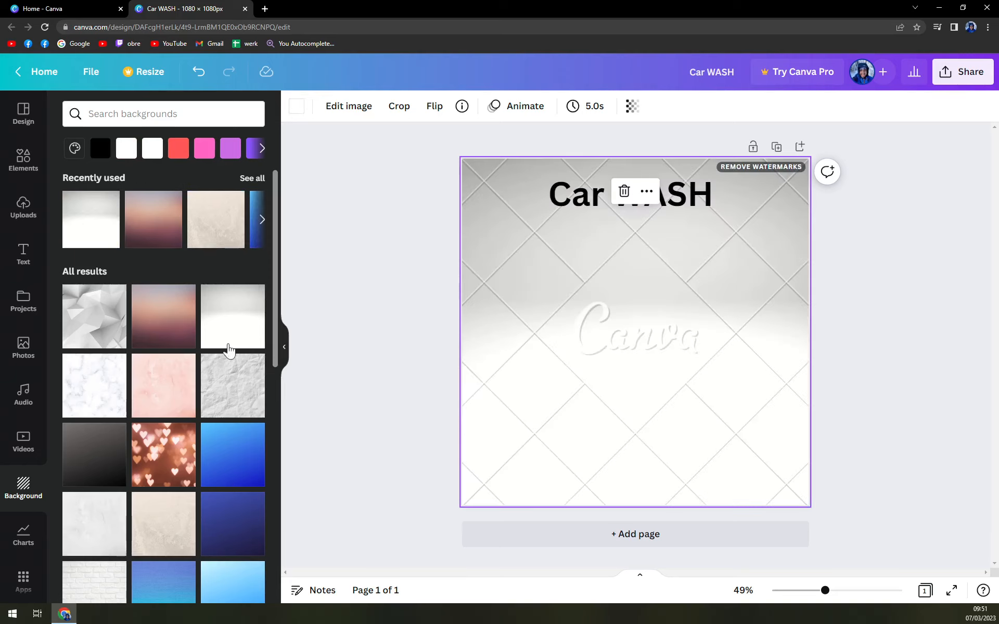
{"action": "left_click", "coordinate": [117, 333]}
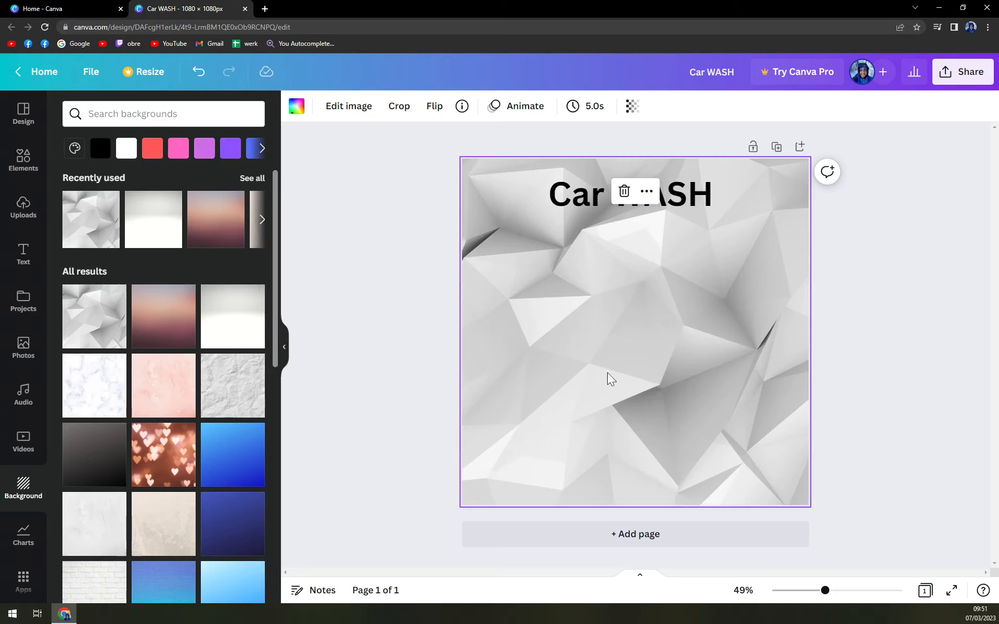
{"action": "left_click", "coordinate": [104, 399]}
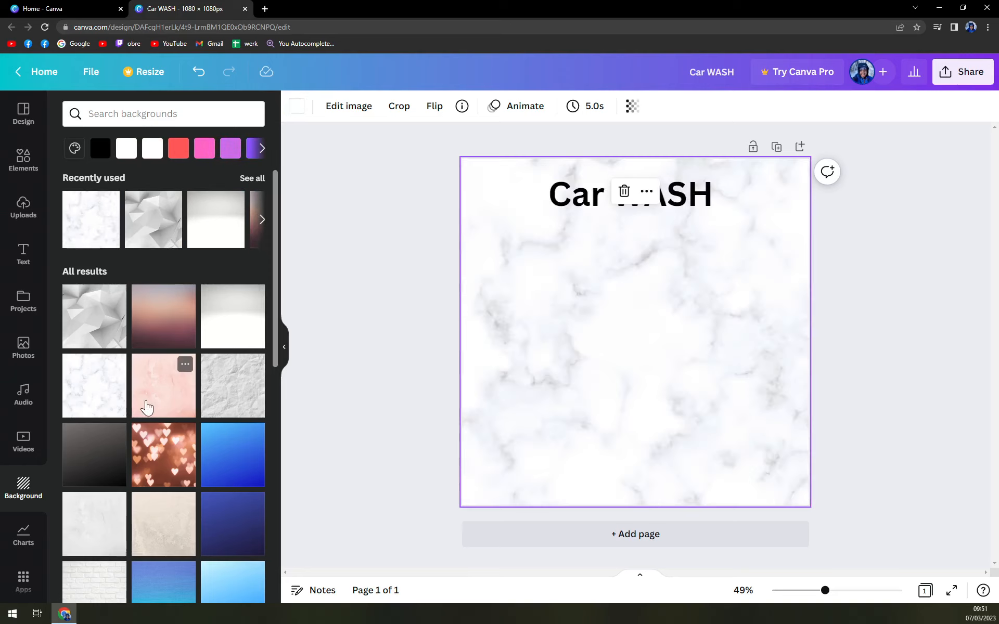
{"action": "left_click", "coordinate": [232, 395]}
{"action": "left_click", "coordinate": [148, 407]}
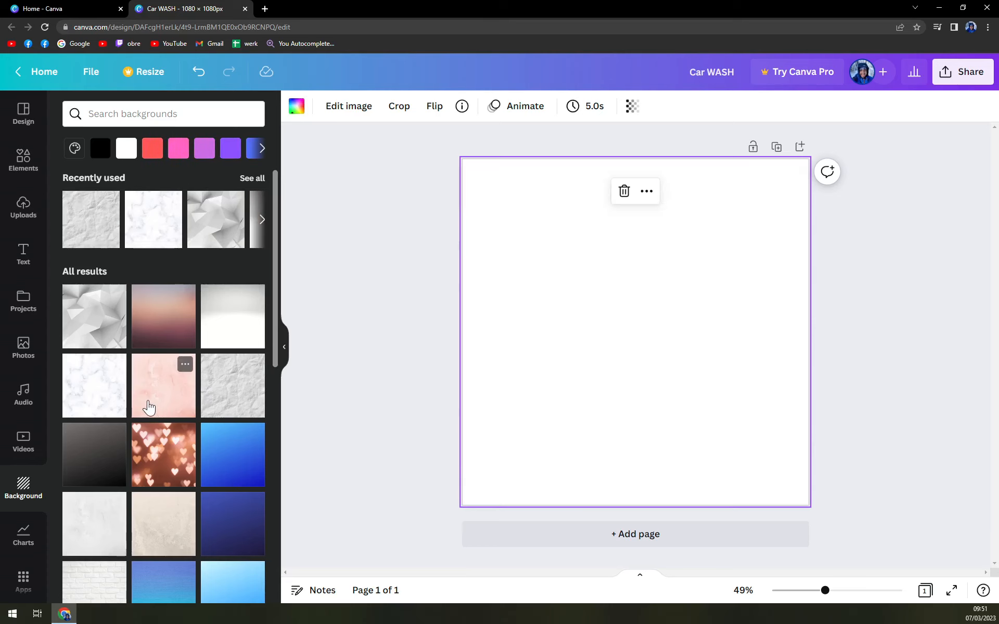
{"action": "scroll", "coordinate": [170, 419], "scroll_direction": "down", "scroll_amount": 2}
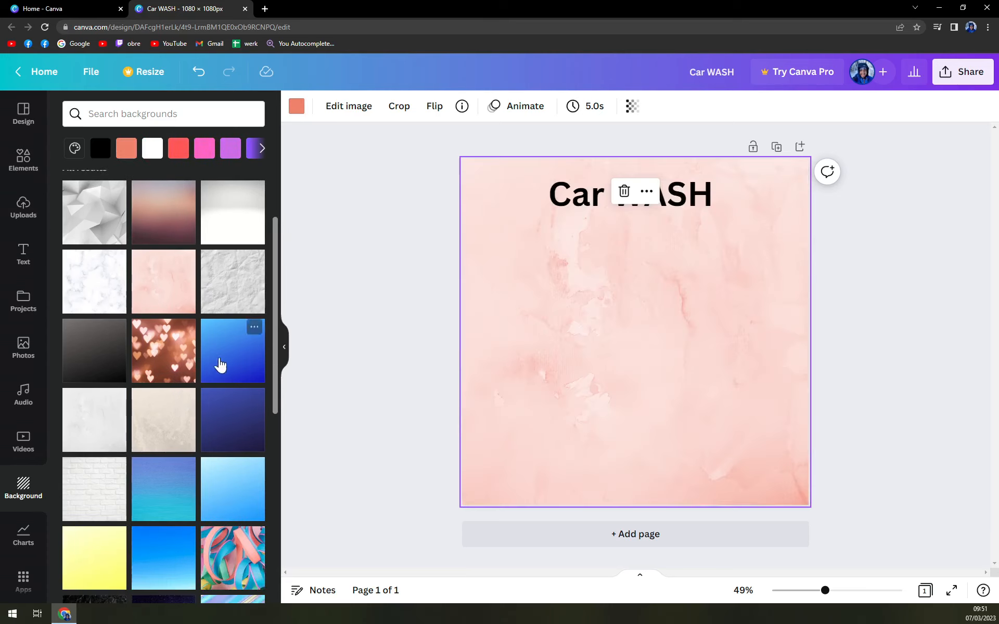
{"action": "left_click", "coordinate": [230, 422]}
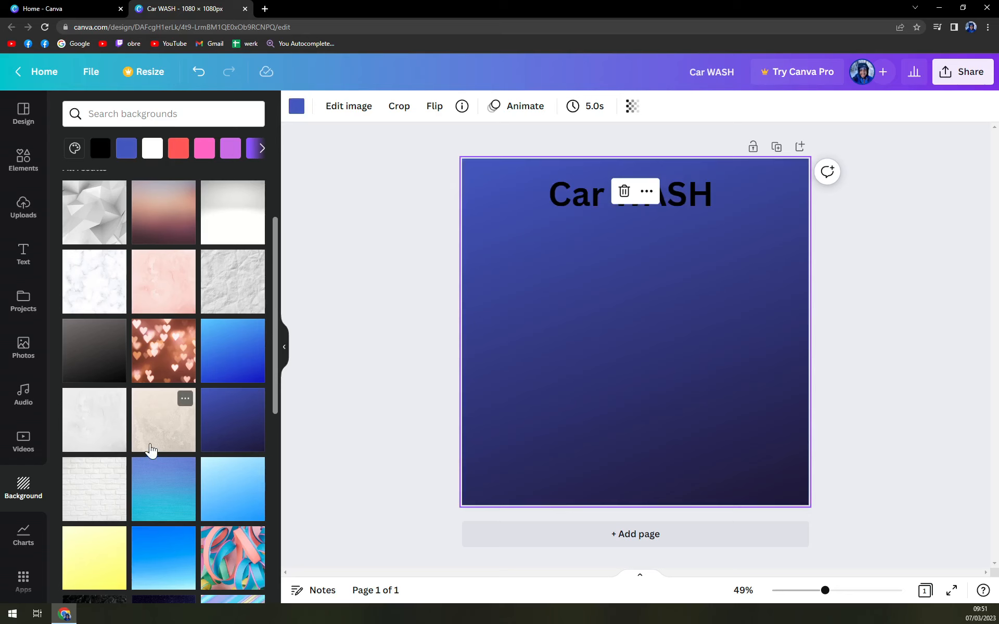
{"action": "left_click", "coordinate": [148, 446]}
{"action": "scroll", "coordinate": [245, 456], "scroll_direction": "down", "scroll_amount": 2}
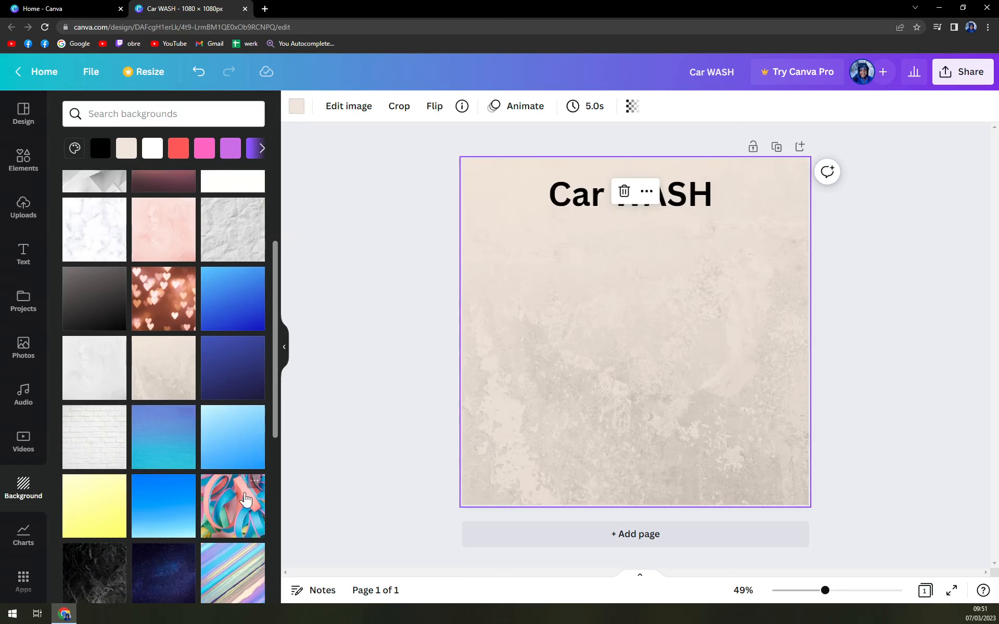
{"action": "left_click", "coordinate": [246, 457]}
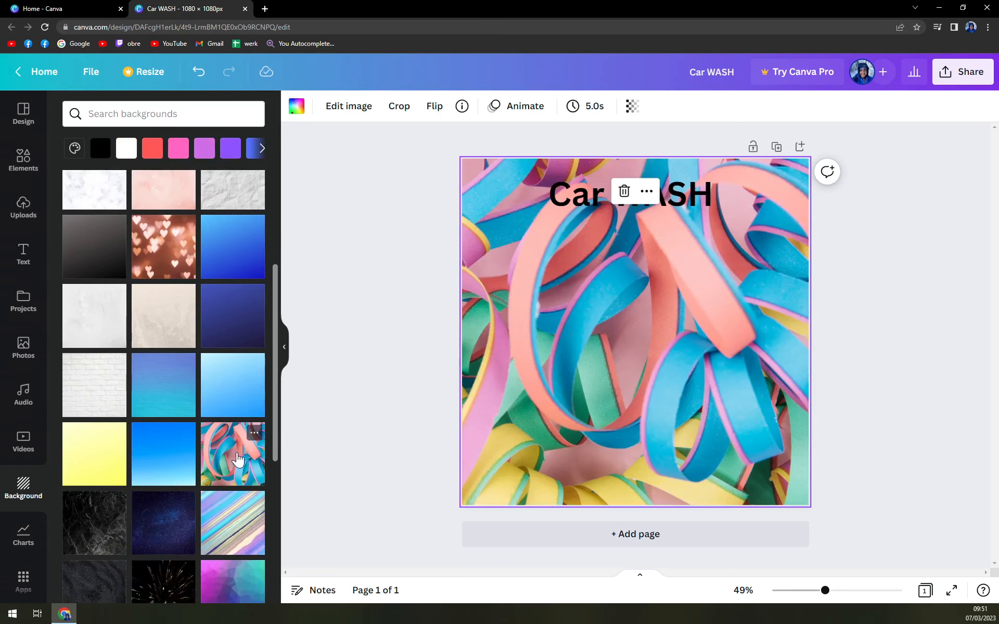
{"action": "left_click", "coordinate": [181, 458]}
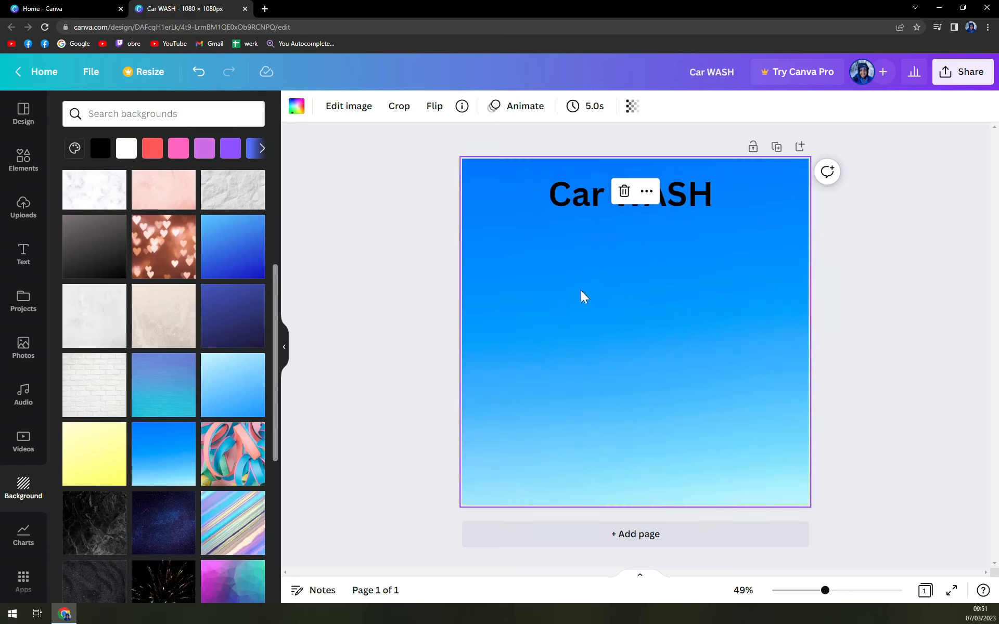
Replace the plain Car WASH heading with the Thank you! font combination from the text styles
{"action": "left_click", "coordinate": [530, 290]}
{"action": "left_click", "coordinate": [636, 211]}
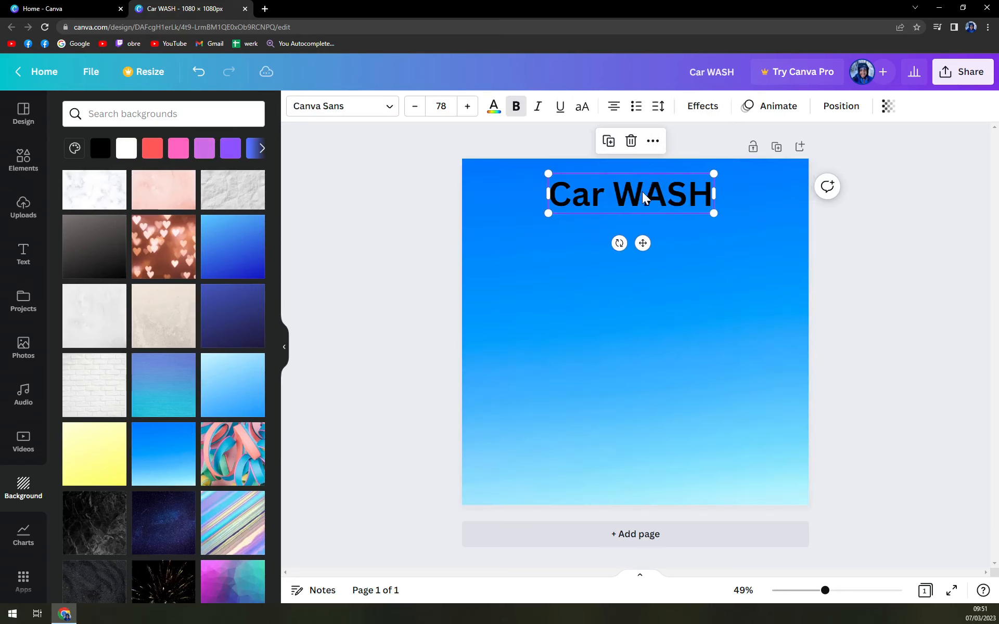
{"action": "left_click", "coordinate": [24, 255]}
{"action": "scroll", "coordinate": [171, 336], "scroll_direction": "down", "scroll_amount": 3}
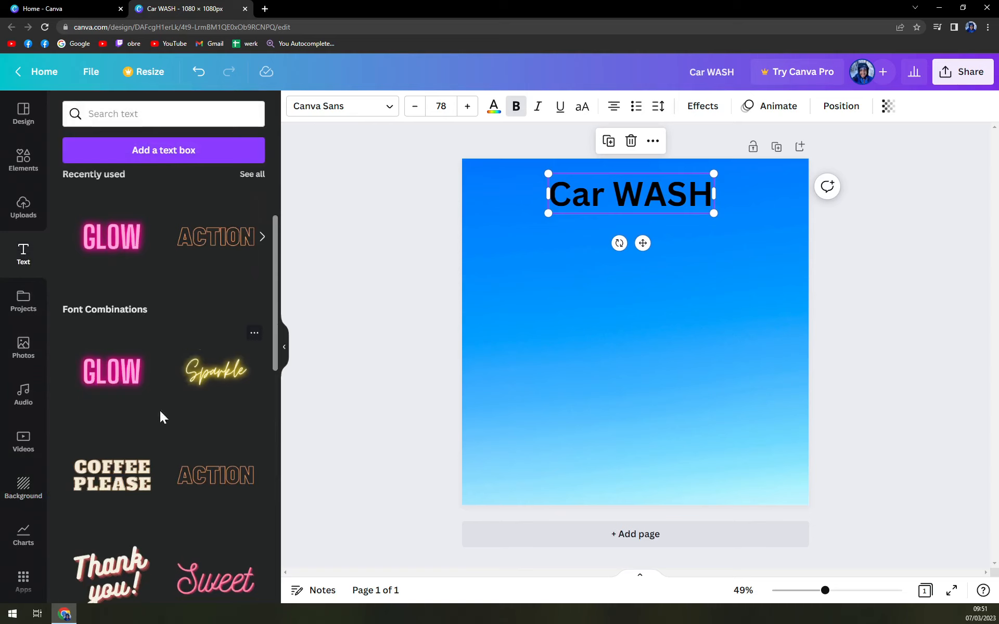
{"action": "scroll", "coordinate": [156, 431], "scroll_direction": "up", "scroll_amount": 3}
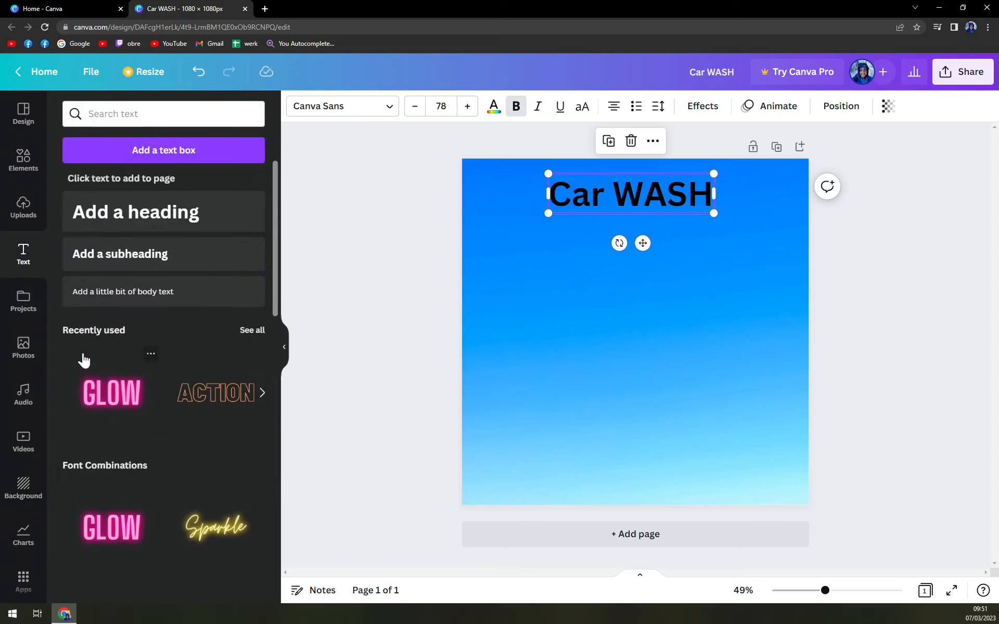
{"action": "scroll", "coordinate": [84, 359], "scroll_direction": "down", "scroll_amount": 2}
{"action": "scroll", "coordinate": [130, 385], "scroll_direction": "down", "scroll_amount": 8}
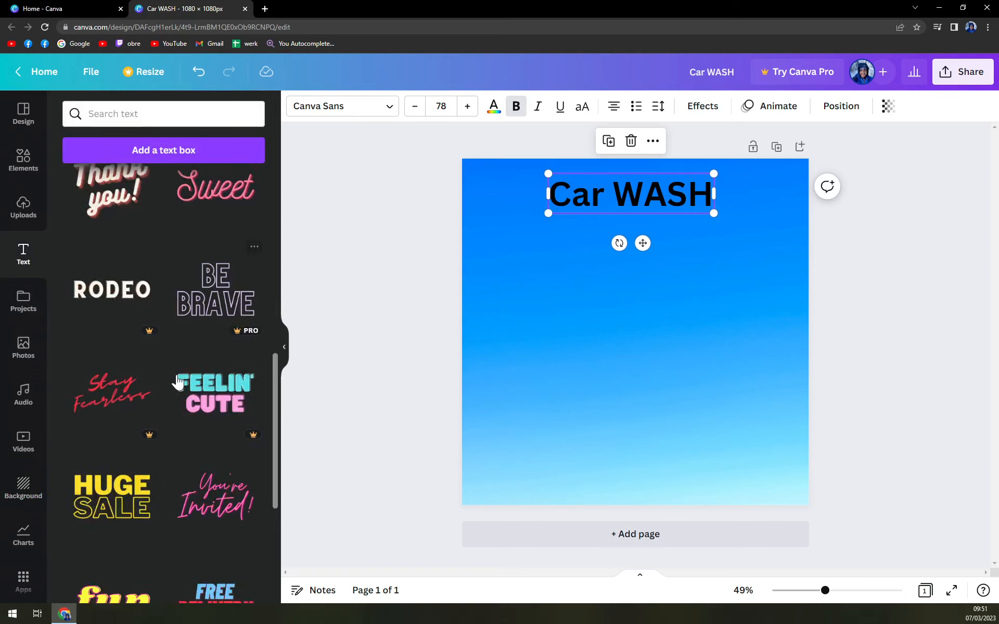
{"action": "scroll", "coordinate": [177, 383], "scroll_direction": "up", "scroll_amount": 2}
{"action": "left_click", "coordinate": [138, 324]}
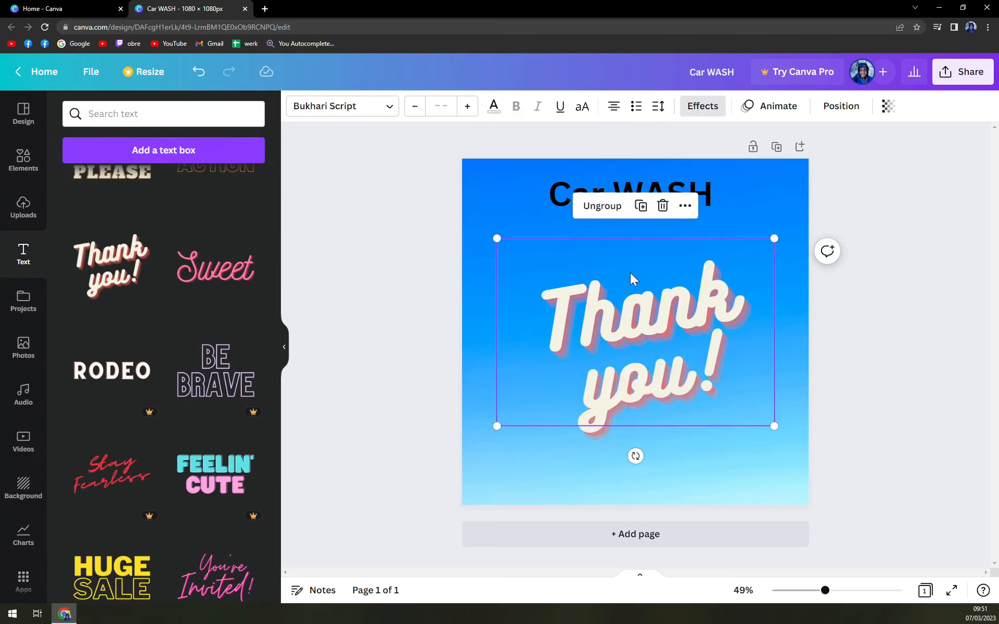
{"action": "left_click", "coordinate": [649, 183]}
{"action": "key", "text": "Delete"}
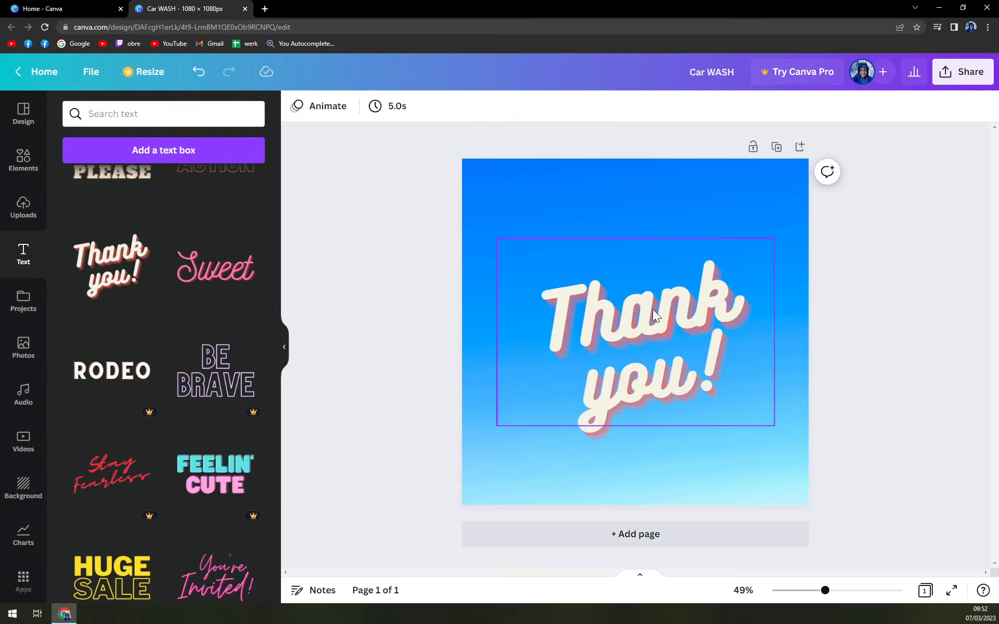
Change the combination's text to CAR on the first line and WASH on the second, removing the exclamation mark
{"action": "left_click", "coordinate": [651, 312]}
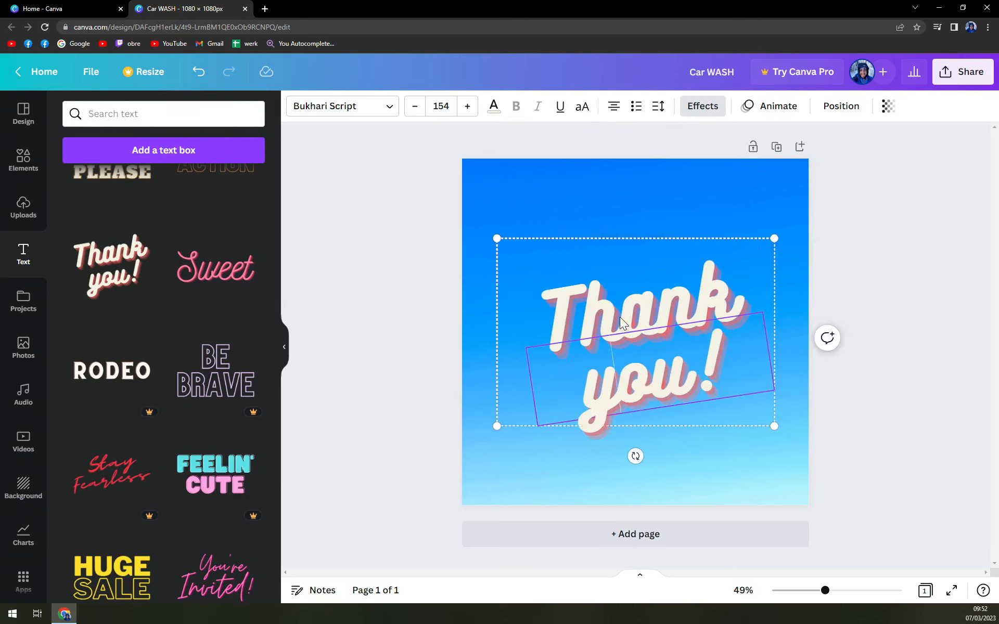
{"action": "left_click", "coordinate": [619, 317]}
{"action": "type", "text": "CAR"}
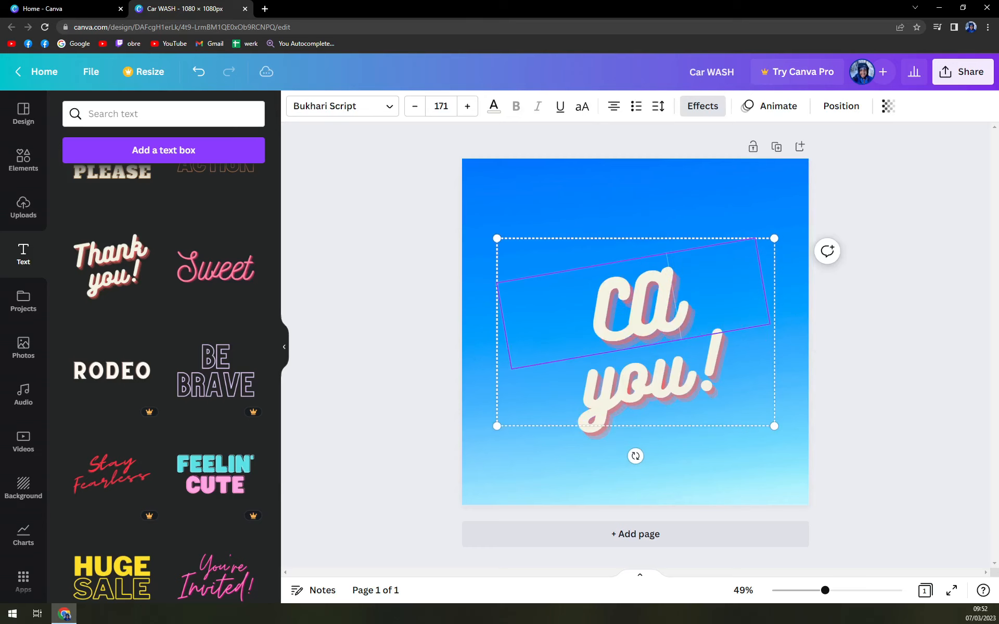
{"action": "left_click", "coordinate": [653, 377]}
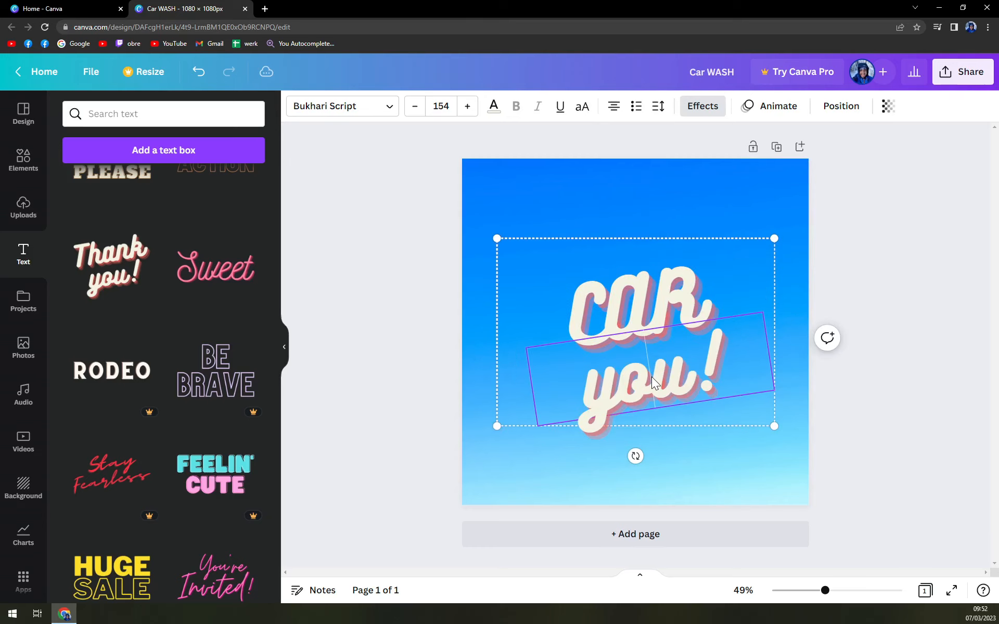
{"action": "left_click", "coordinate": [654, 377]}
{"action": "type", "text": "WASH"}
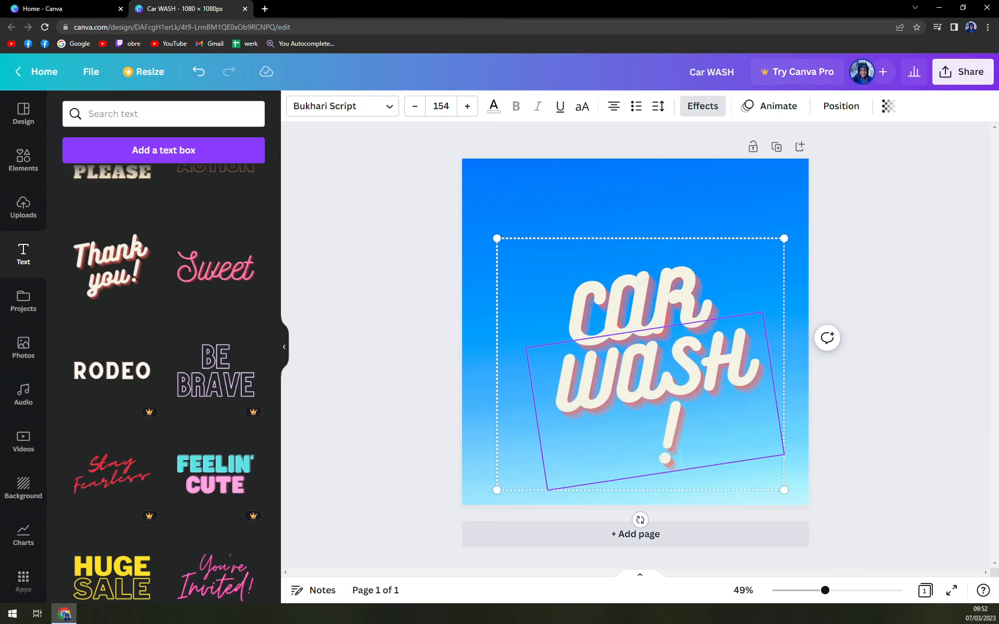
{"action": "key", "text": "BackSpace"}
{"action": "key", "text": "BackSpace"}
{"action": "left_click", "coordinate": [843, 257]}
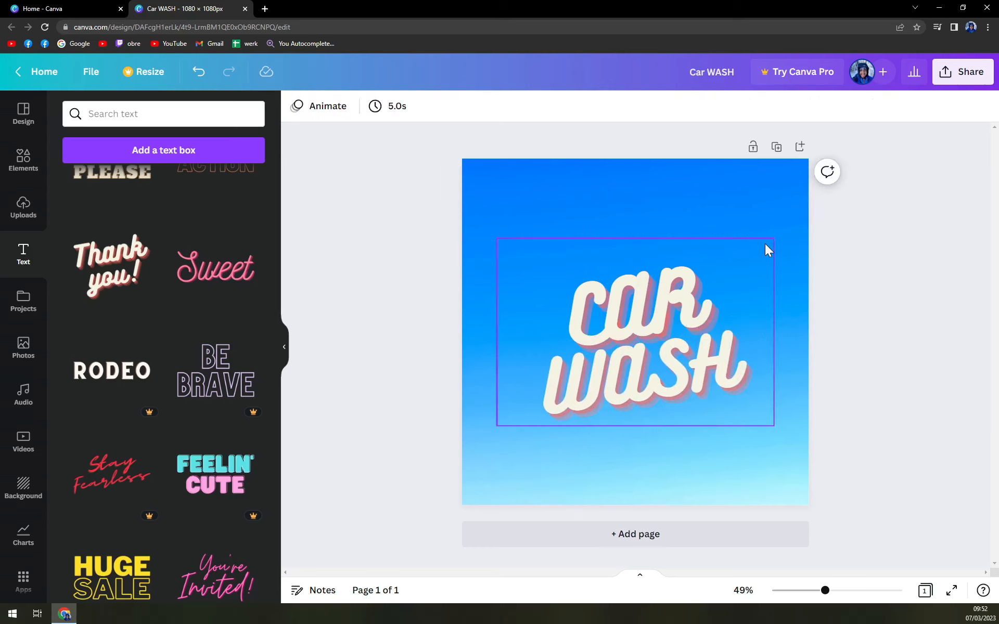
Shrink the CAR WASH title and move it to the top centre of the page
{"action": "left_click", "coordinate": [725, 270]}
{"action": "left_click_drag", "start_coordinate": [773, 239], "coordinate": [720, 275]}
{"action": "left_click_drag", "start_coordinate": [625, 388], "coordinate": [649, 268]}
{"action": "left_click", "coordinate": [863, 295]}
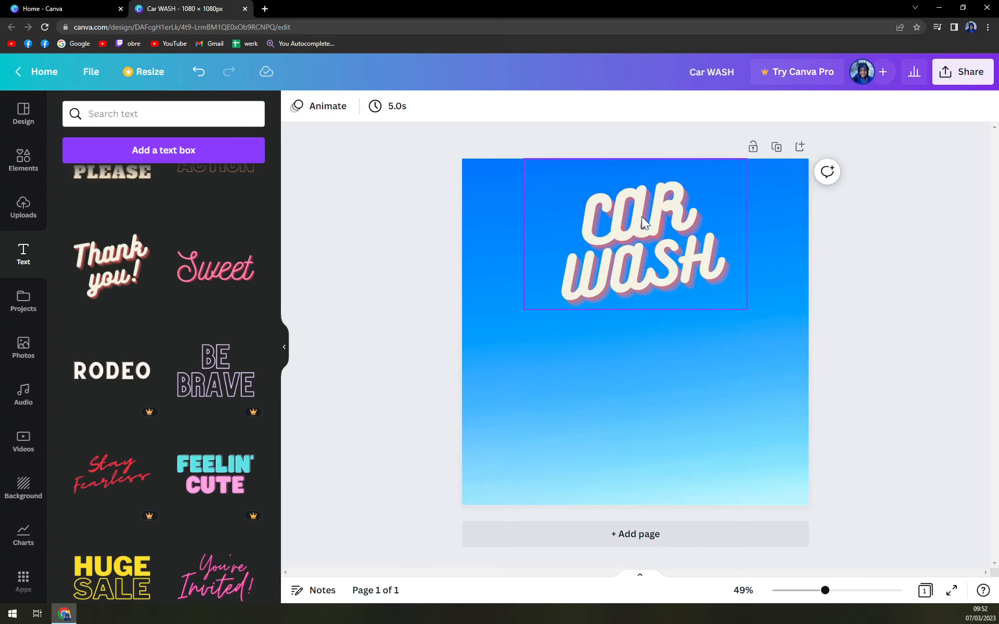
{"action": "mouse_move", "coordinate": [641, 216]}
{"action": "left_mouse_down"}
{"action": "mouse_move", "coordinate": [650, 221]}
{"action": "mouse_move", "coordinate": [648, 211]}
{"action": "left_mouse_up"}
{"action": "left_click", "coordinate": [972, 285]}
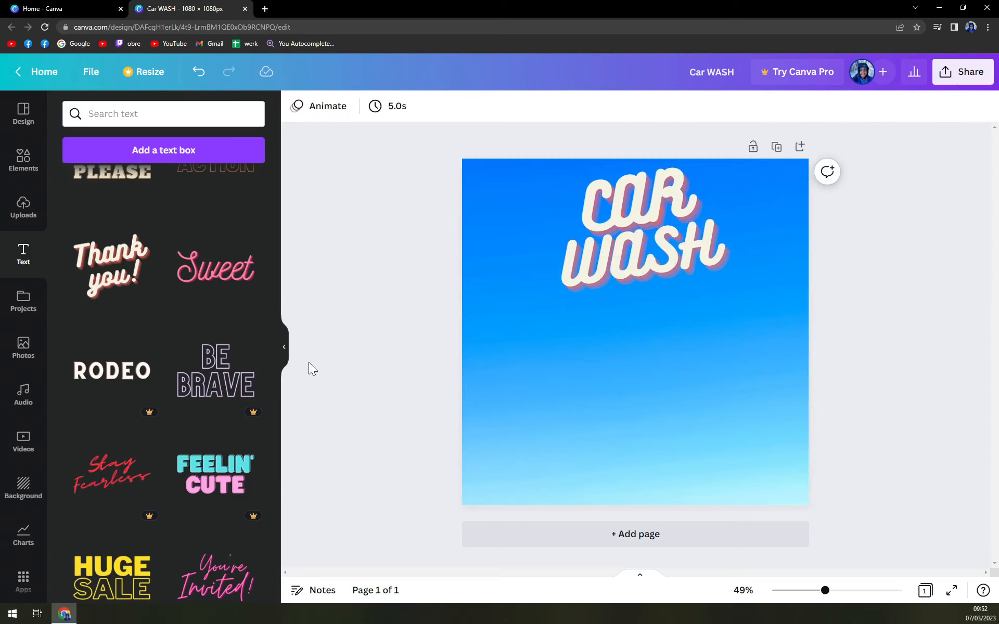
Browse the text combinations and try the Pro RODEO style, closing the upgrade prompt
{"action": "scroll", "coordinate": [267, 390], "scroll_direction": "up", "scroll_amount": 3}
{"action": "scroll", "coordinate": [218, 386], "scroll_direction": "down", "scroll_amount": 3}
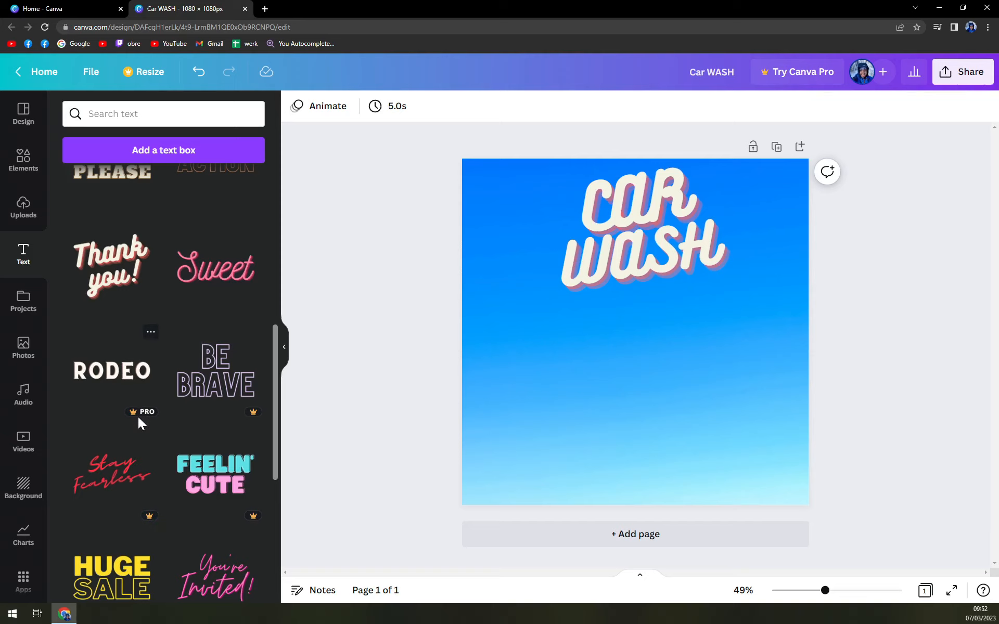
{"action": "left_click", "coordinate": [111, 385]}
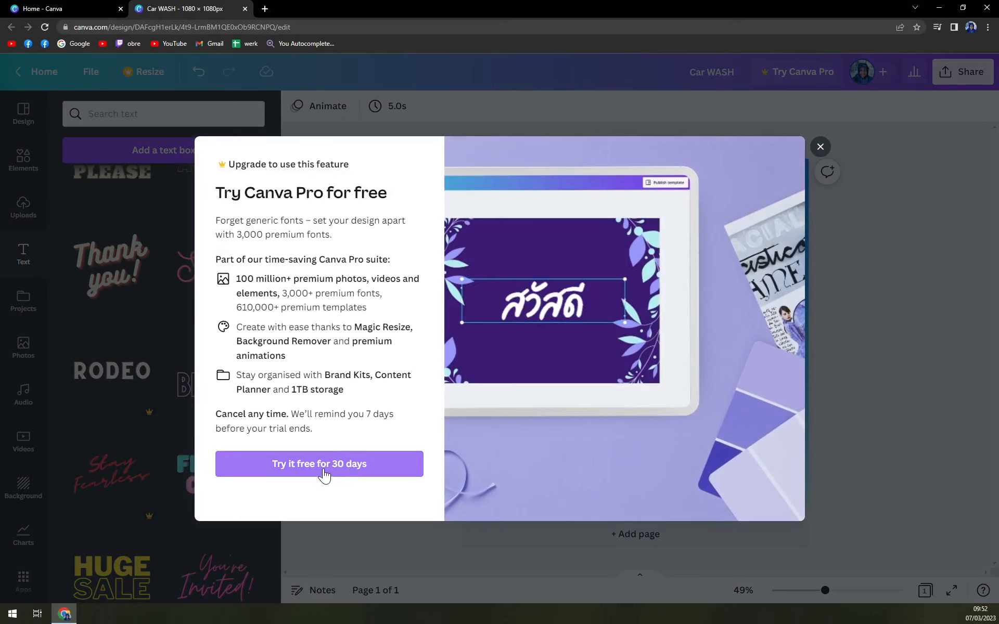
{"action": "left_click", "coordinate": [820, 149]}
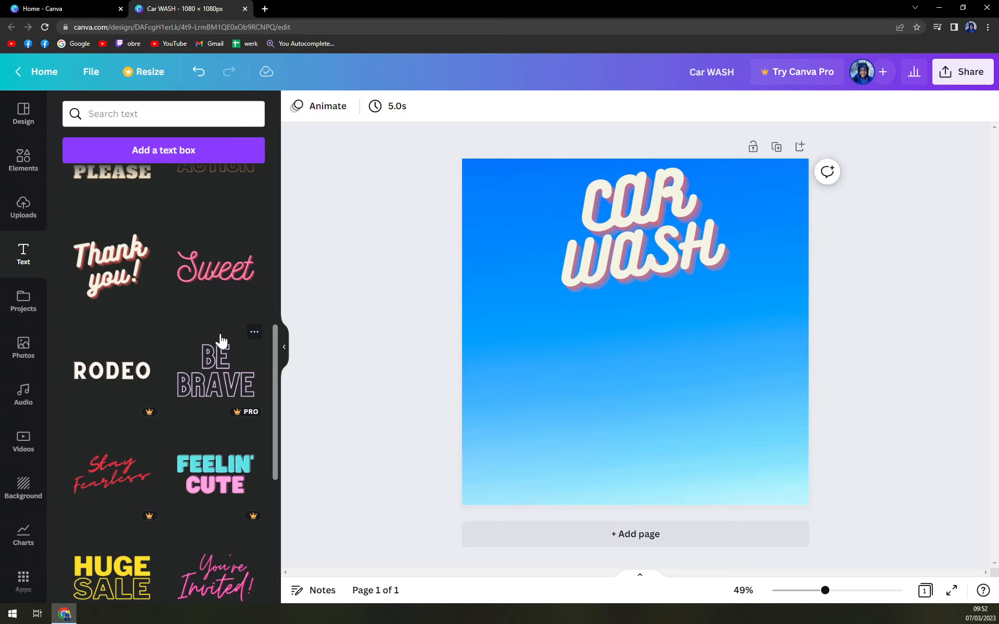
{"action": "scroll", "coordinate": [187, 440], "scroll_direction": "down", "scroll_amount": 6}
{"action": "scroll", "coordinate": [176, 511], "scroll_direction": "up", "scroll_amount": 12}
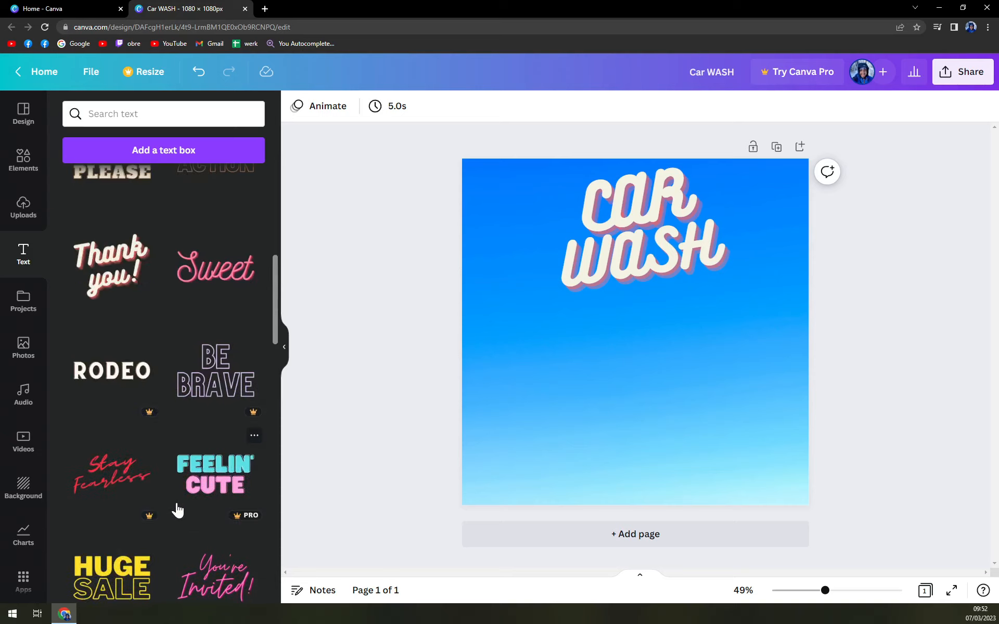
{"action": "scroll", "coordinate": [175, 512], "scroll_direction": "up", "scroll_amount": 3}
{"action": "scroll", "coordinate": [163, 505], "scroll_direction": "down", "scroll_amount": 8}
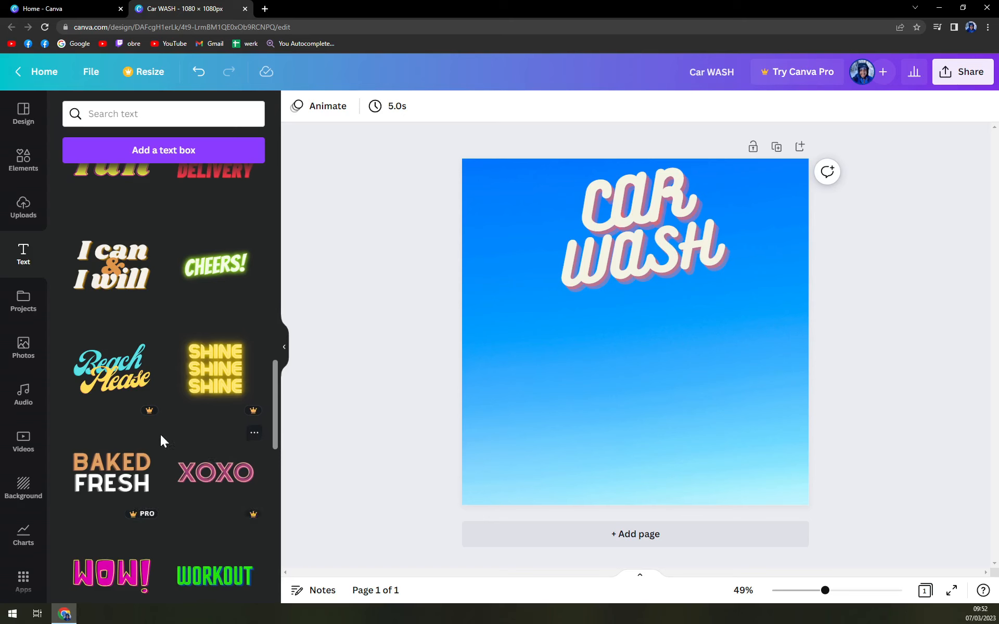
{"action": "scroll", "coordinate": [225, 433], "scroll_direction": "up", "scroll_amount": 8}
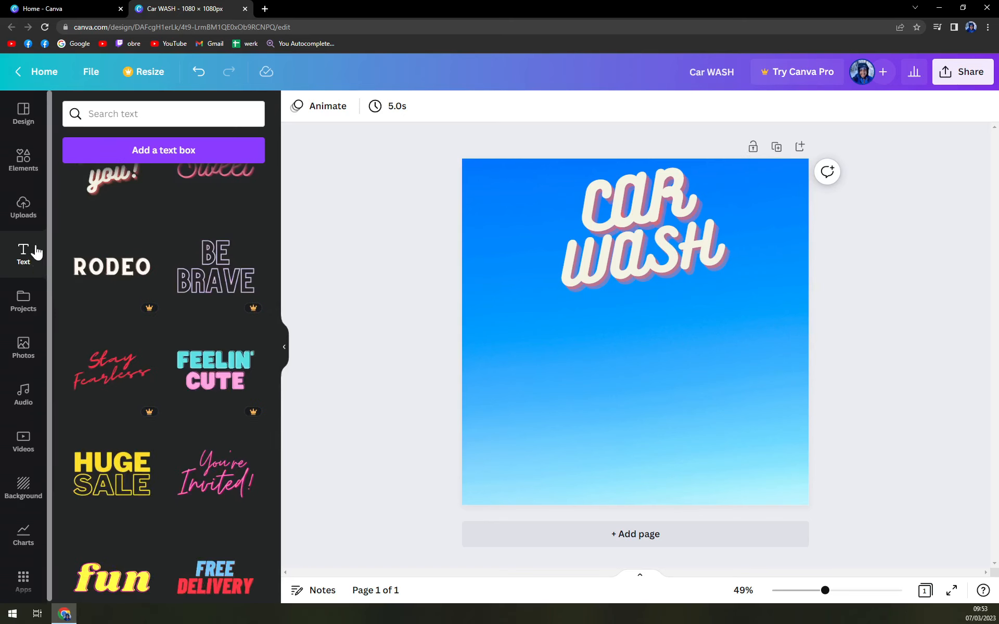
Add the uploaded wolf line-art image to the page
{"action": "left_click", "coordinate": [31, 224]}
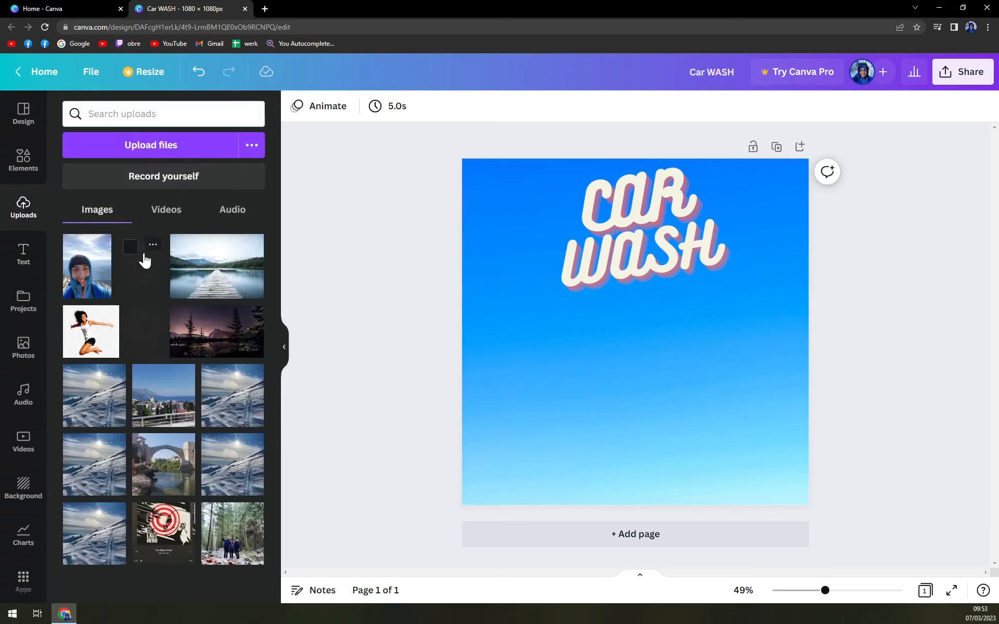
{"action": "left_click", "coordinate": [143, 260]}
{"action": "left_click", "coordinate": [893, 390]}
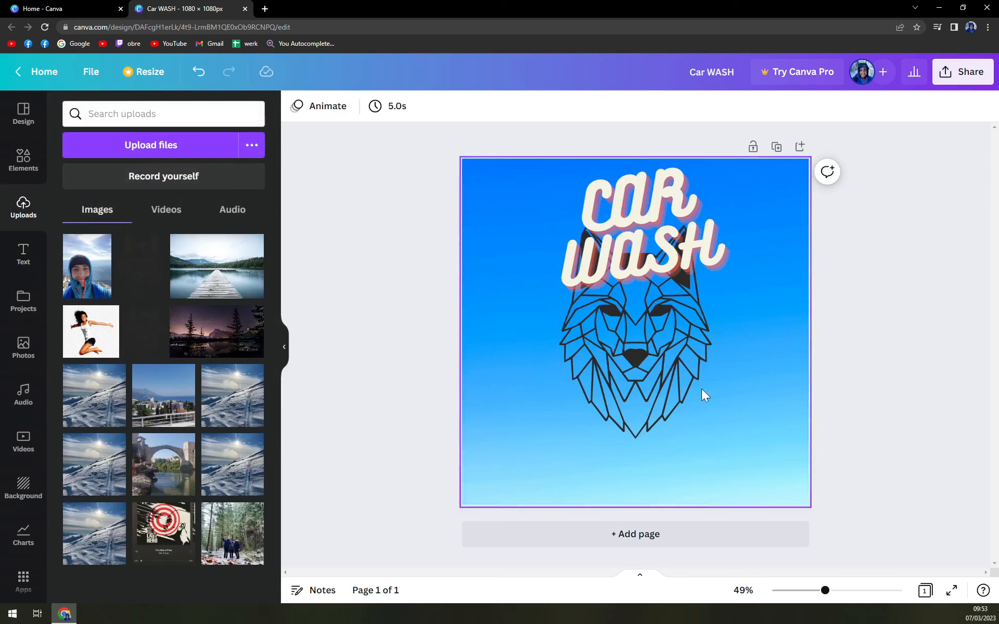
Shrink the wolf image and place it in the page's top-left corner beside the title
{"action": "left_click_drag", "start_coordinate": [651, 360], "coordinate": [654, 426]}
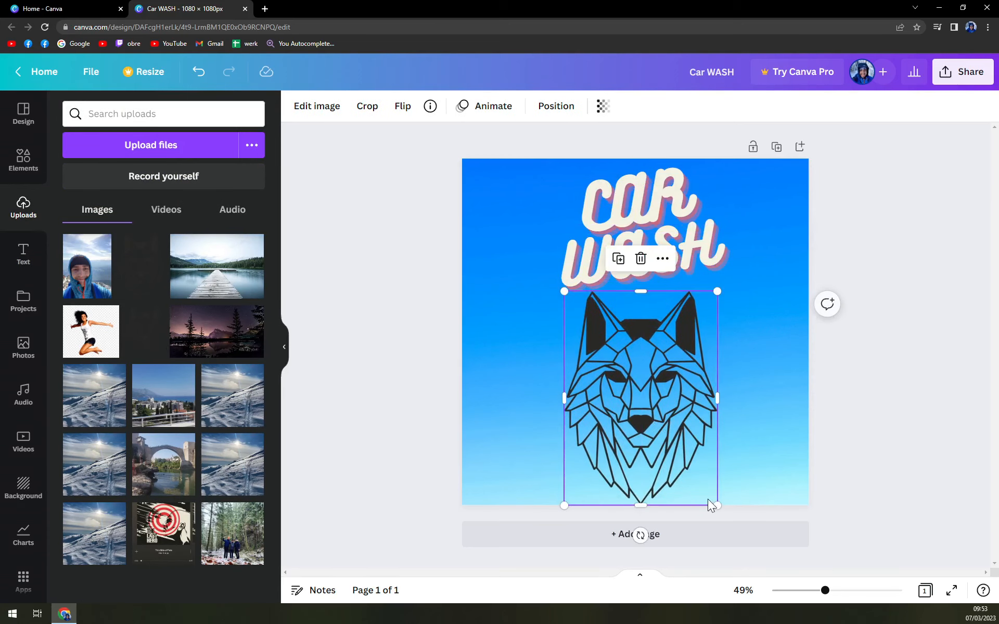
{"action": "left_click_drag", "start_coordinate": [716, 504], "coordinate": [635, 403]}
{"action": "left_click_drag", "start_coordinate": [606, 367], "coordinate": [500, 230]}
{"action": "left_click_drag", "start_coordinate": [536, 269], "coordinate": [565, 292]}
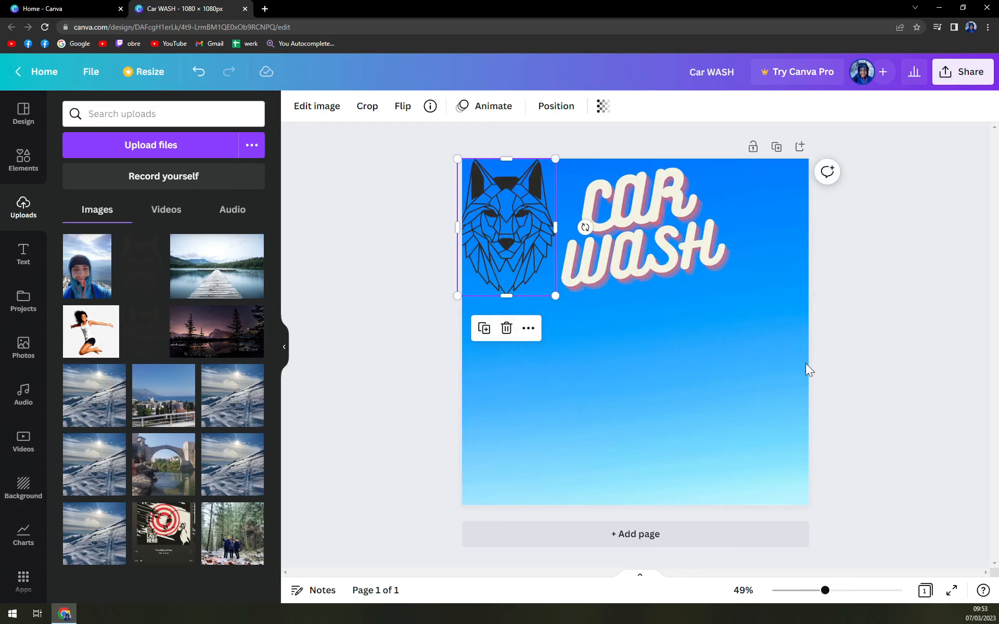
{"action": "left_click", "coordinate": [850, 366]}
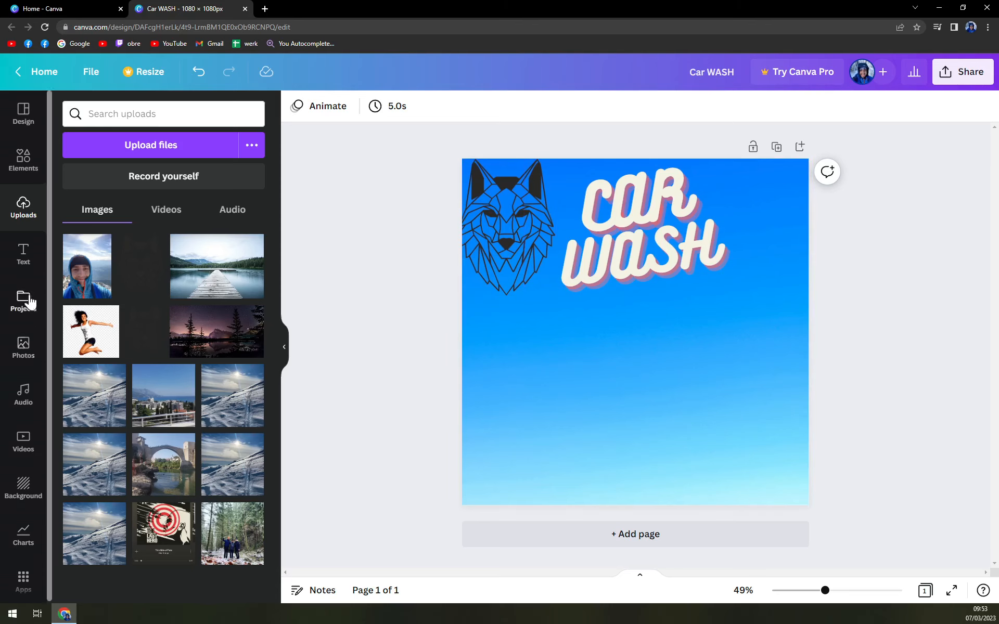
Search the elements library for car
{"action": "left_click", "coordinate": [25, 162]}
{"action": "left_click", "coordinate": [157, 114]}
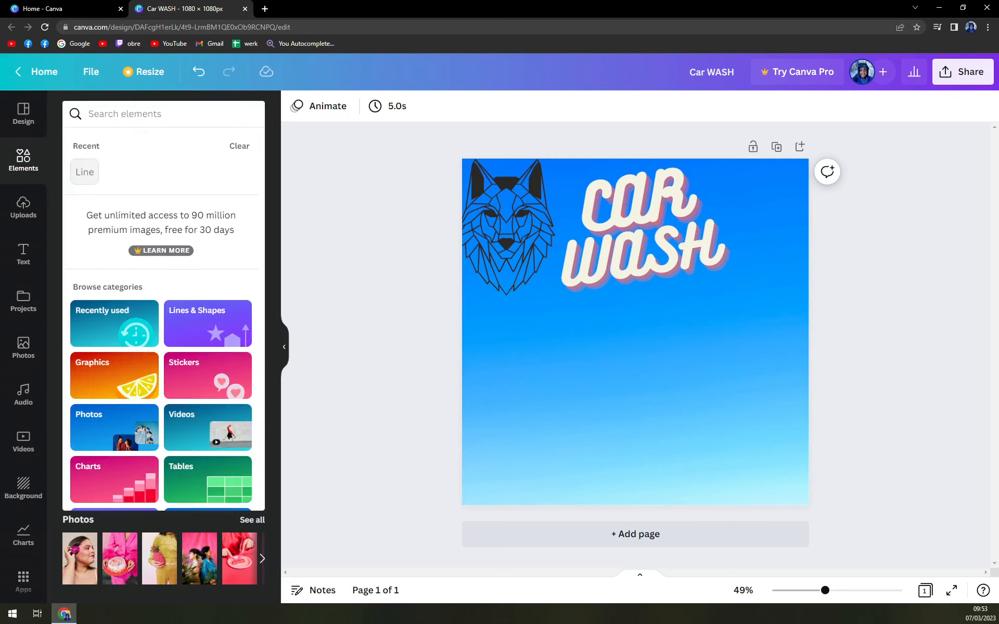
{"action": "type", "text": "car"}
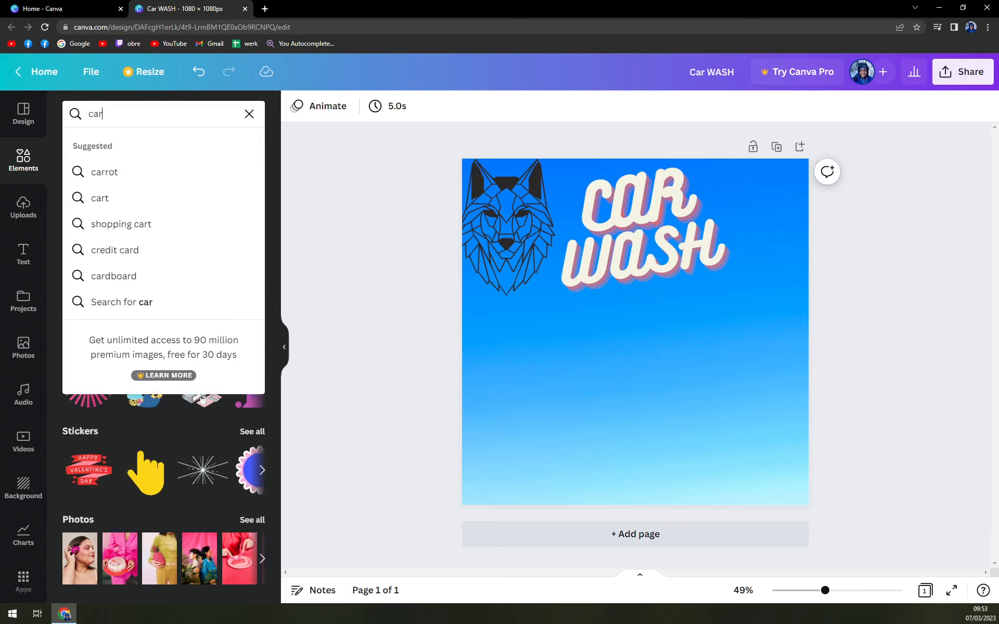
{"action": "key", "text": "Return"}
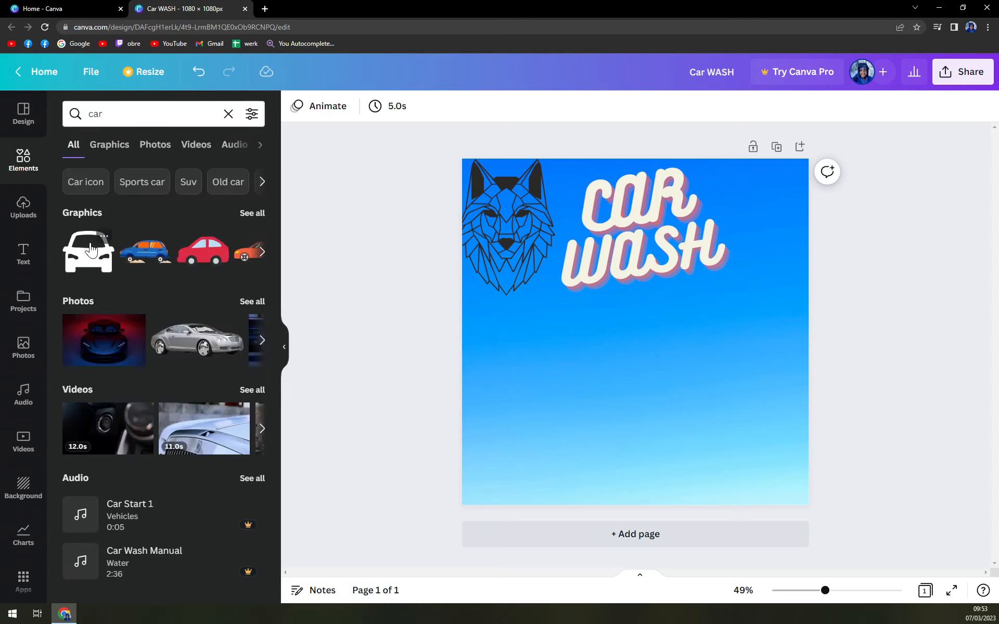
Try placing the white car graphic lower on the page and delete it
{"action": "left_click", "coordinate": [97, 268]}
{"action": "left_click_drag", "start_coordinate": [676, 367], "coordinate": [677, 485]}
{"action": "key", "text": "Delete"}
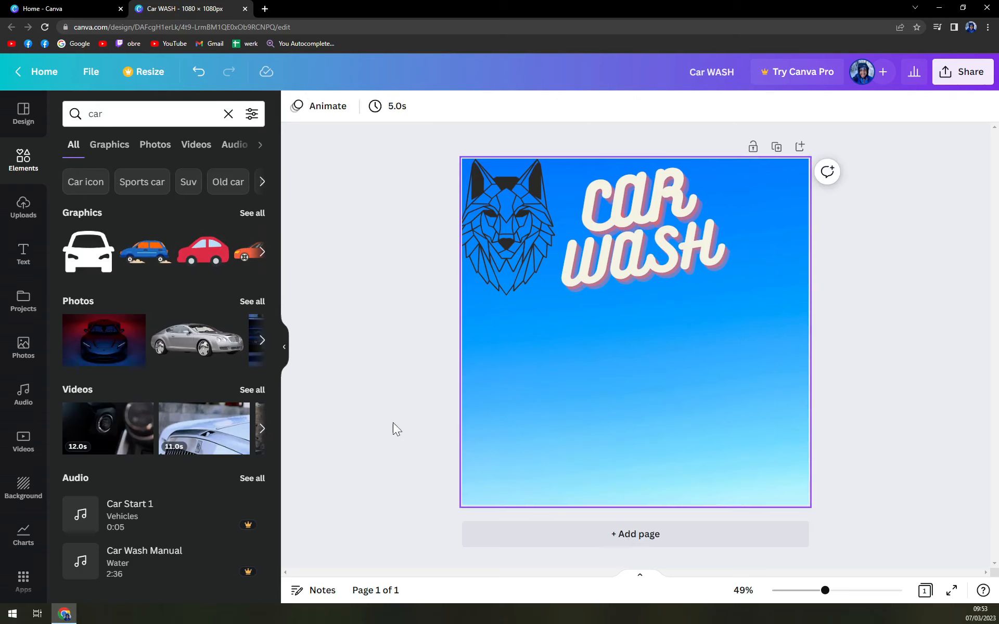
Try the silver car photo along the bottom of the page while browsing more car graphics and photos
{"action": "left_click", "coordinate": [196, 341]}
{"action": "left_click_drag", "start_coordinate": [616, 335], "coordinate": [618, 439]}
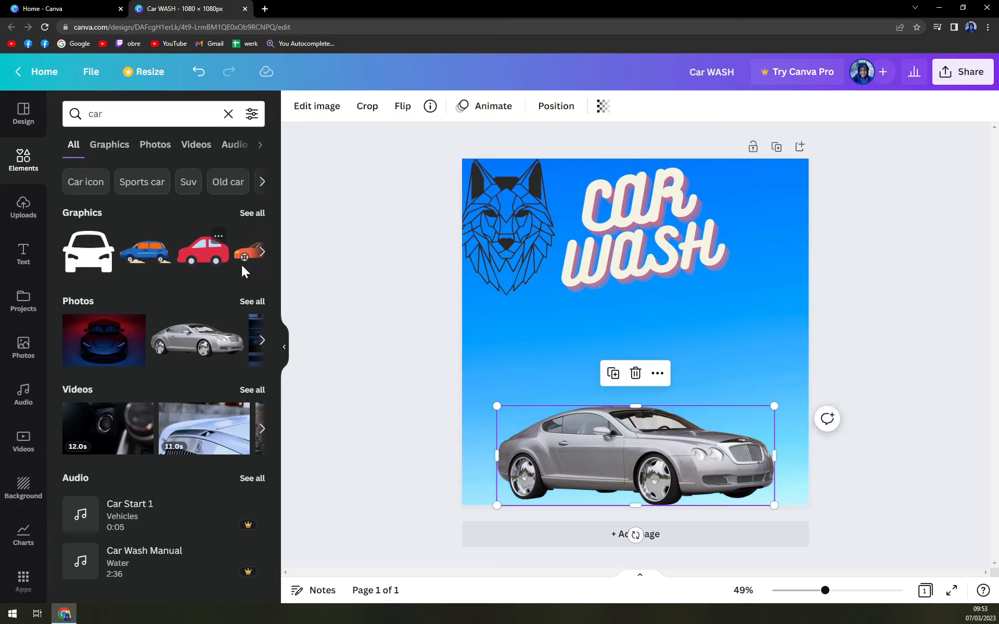
{"action": "left_click", "coordinate": [261, 347]}
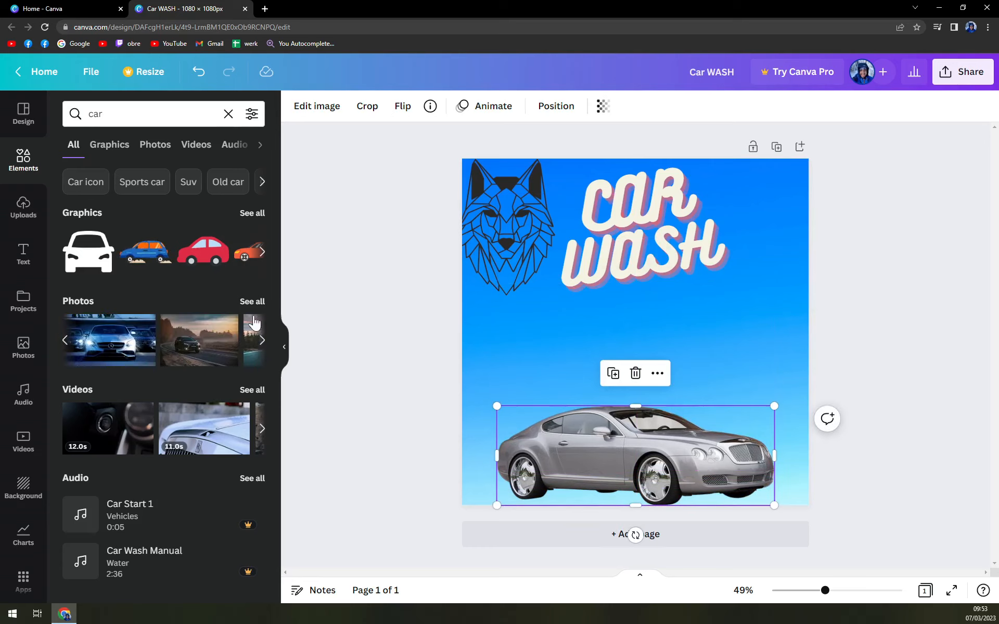
{"action": "left_click", "coordinate": [266, 259]}
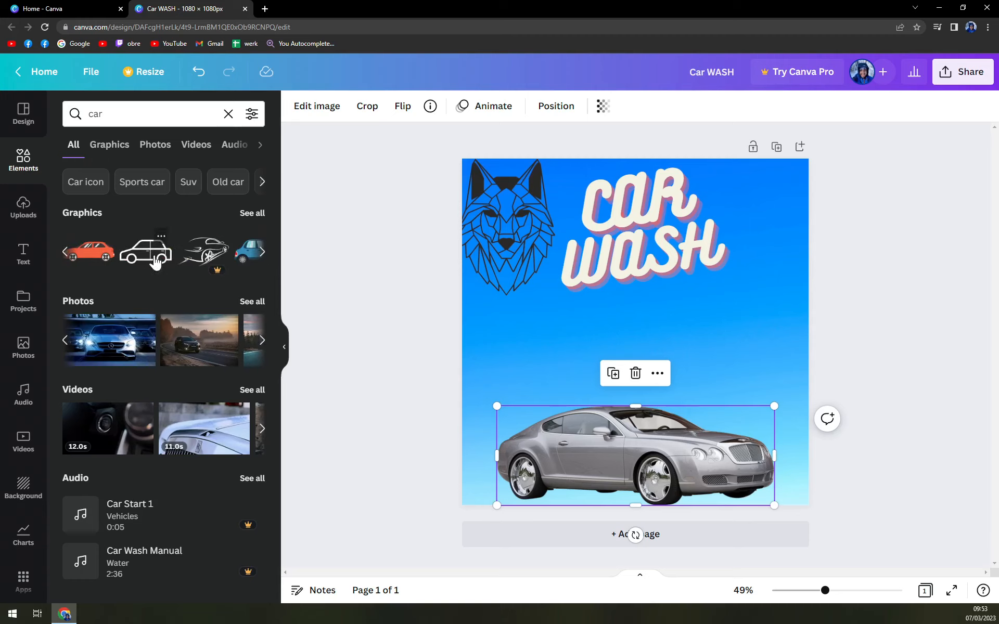
{"action": "left_click", "coordinate": [262, 253]}
{"action": "left_click", "coordinate": [264, 253]}
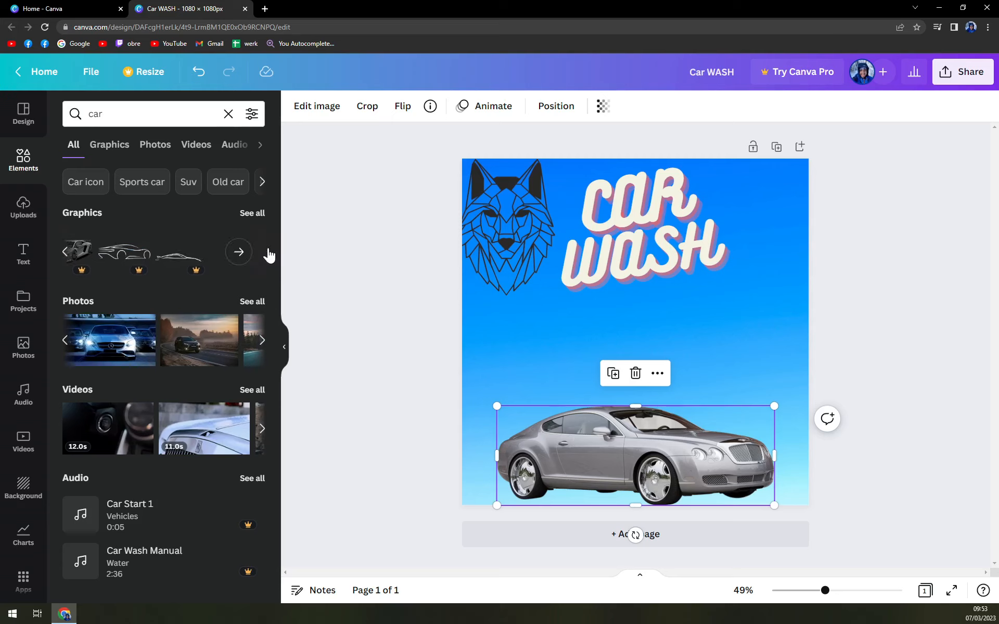
{"action": "left_click", "coordinate": [65, 252]}
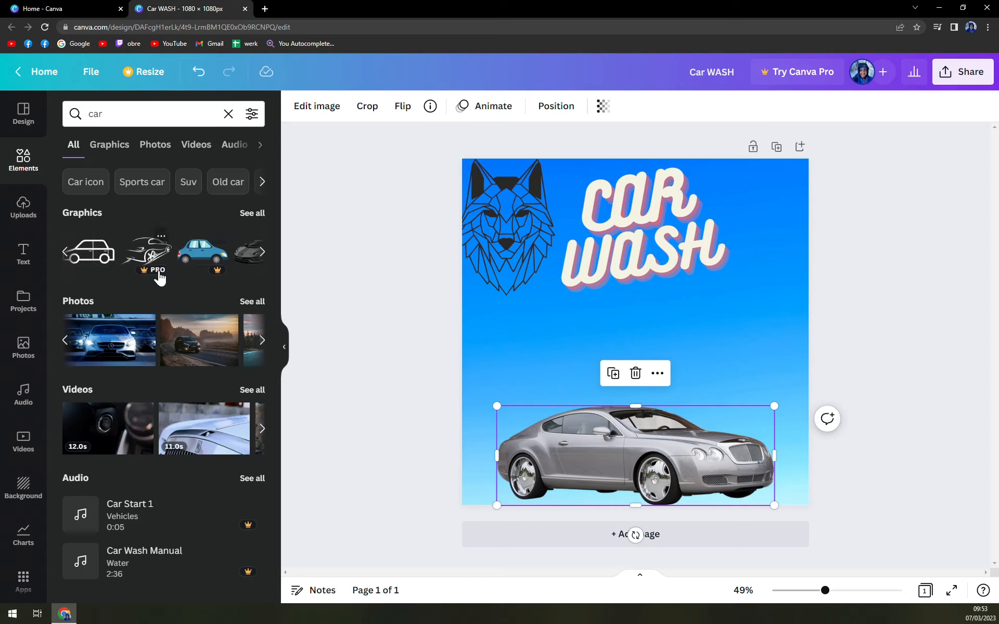
{"action": "left_click", "coordinate": [263, 432]}
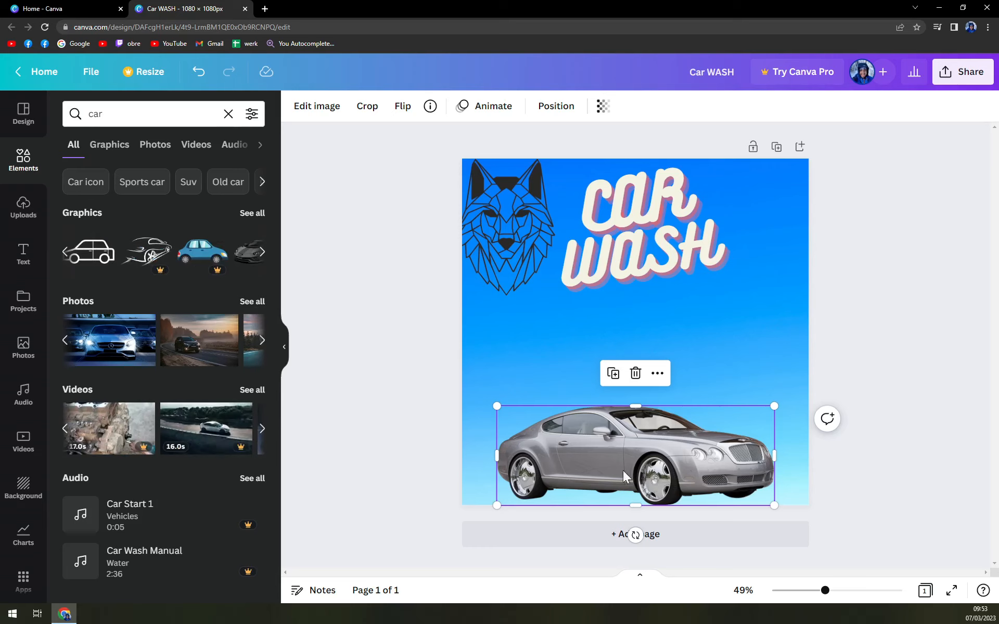
Delete the silver car photo and browse the car videos
{"action": "key", "text": "Delete"}
{"action": "left_click", "coordinate": [262, 430]}
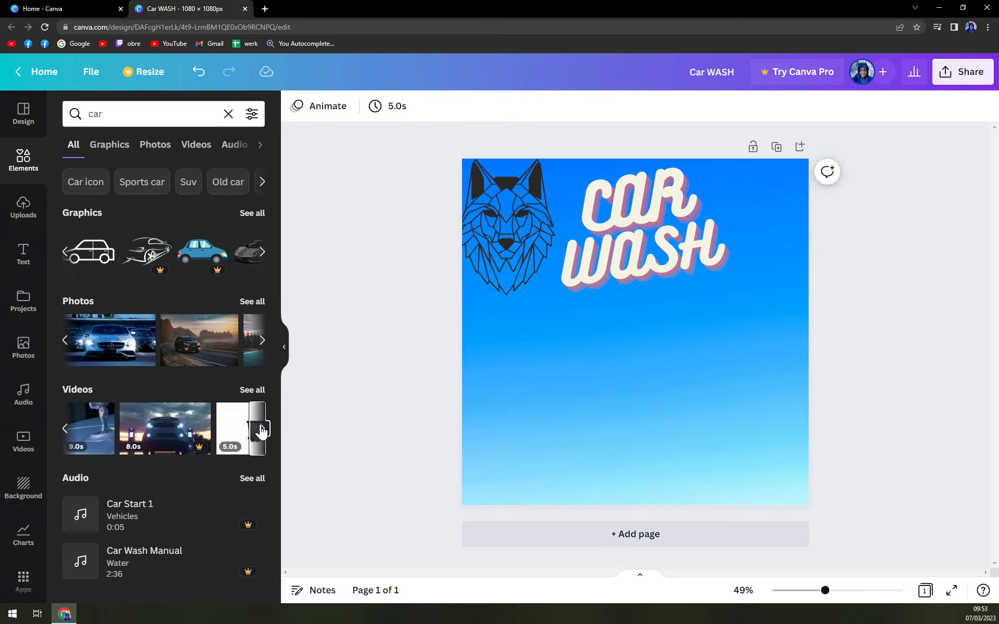
{"action": "left_click", "coordinate": [262, 431]}
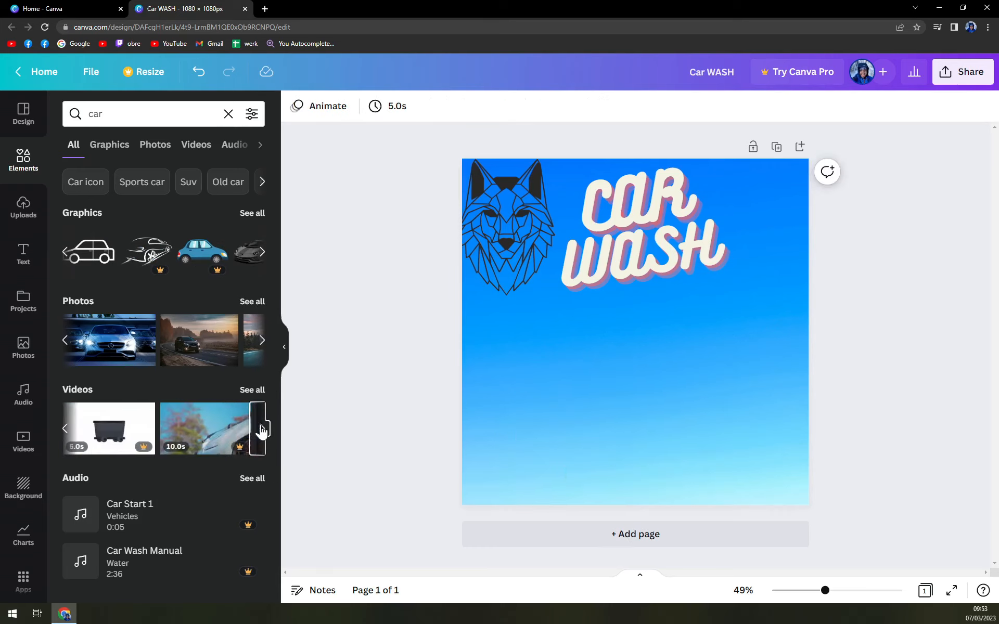
{"action": "left_click", "coordinate": [254, 395]}
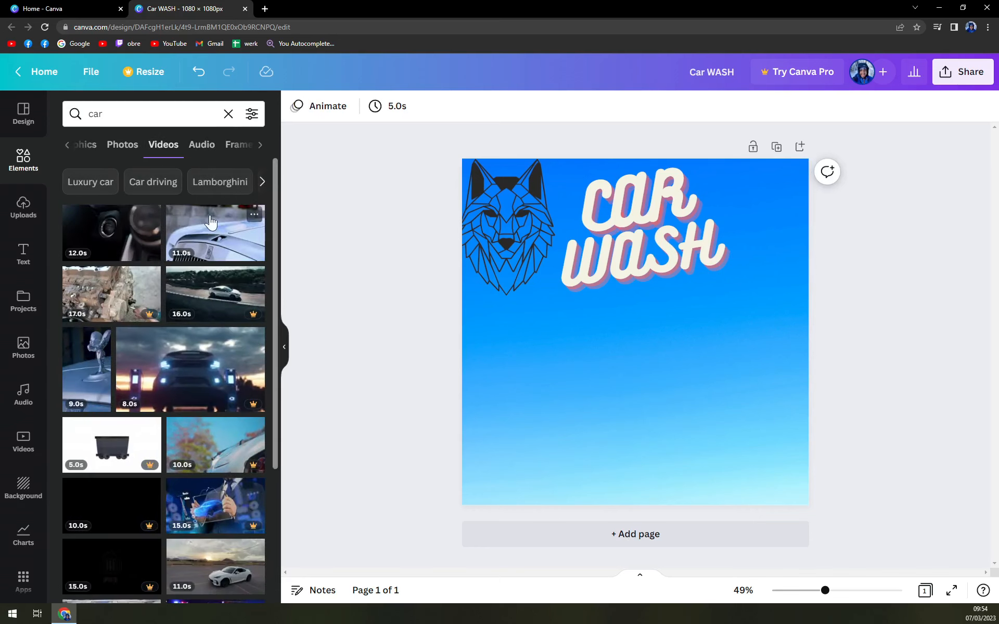
{"action": "left_click", "coordinate": [231, 230]}
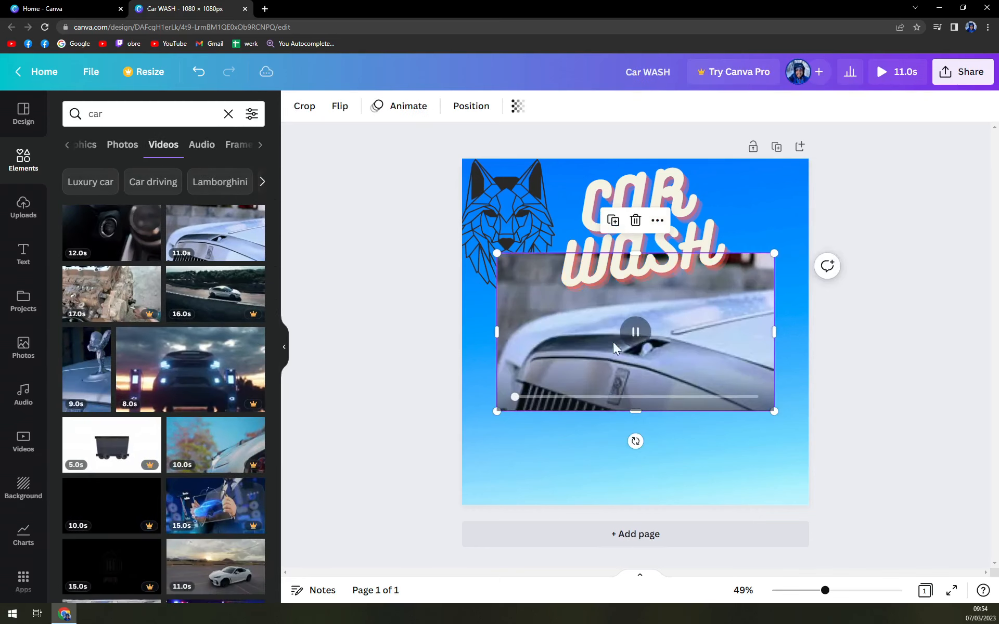
{"action": "left_click_drag", "start_coordinate": [674, 332], "coordinate": [690, 410]}
{"action": "left_click", "coordinate": [850, 411]}
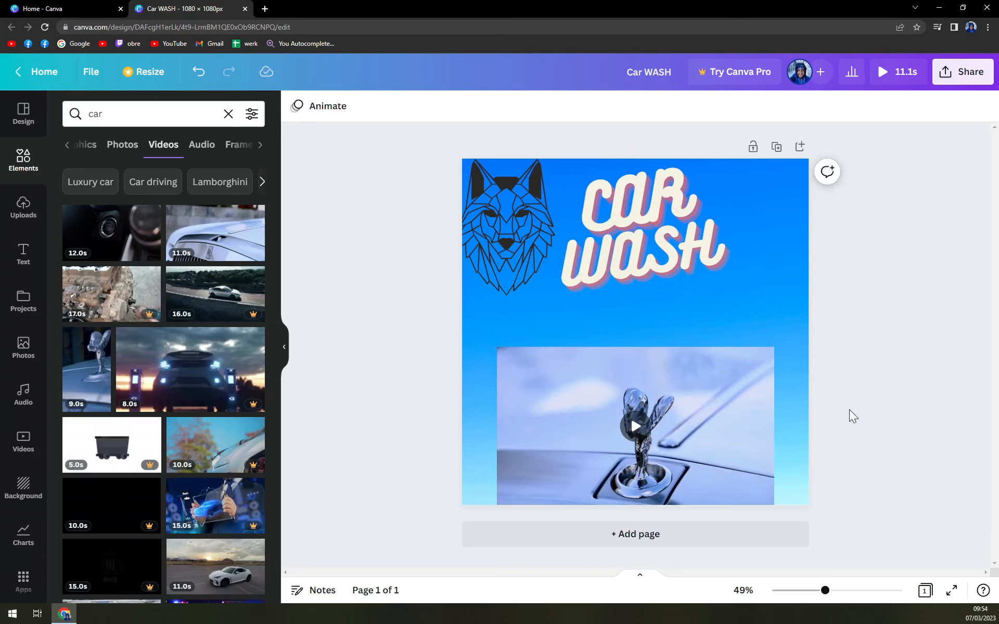
{"action": "left_click", "coordinate": [636, 426]}
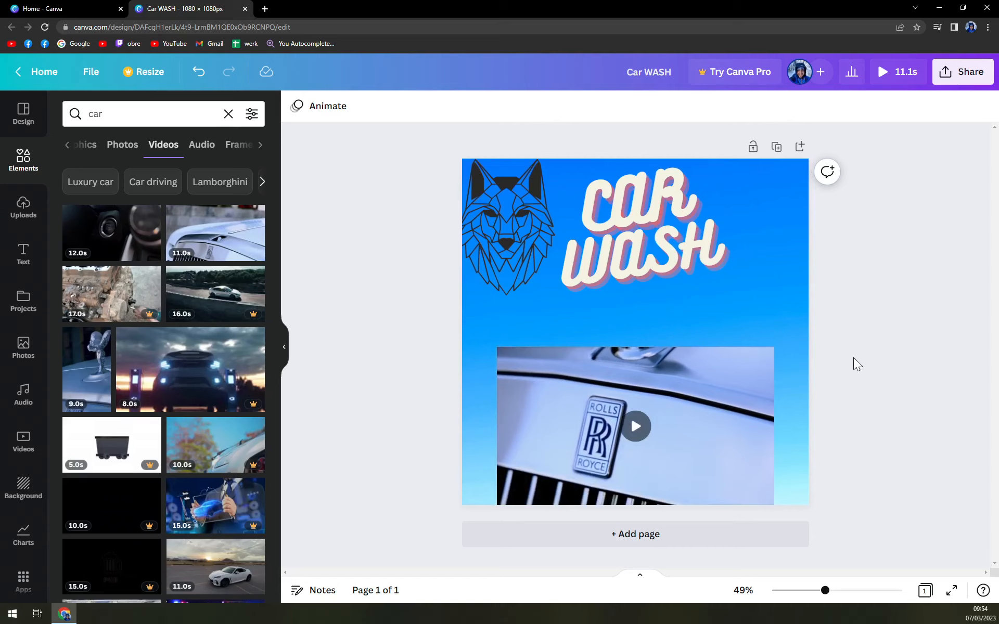
{"action": "left_click", "coordinate": [636, 428]}
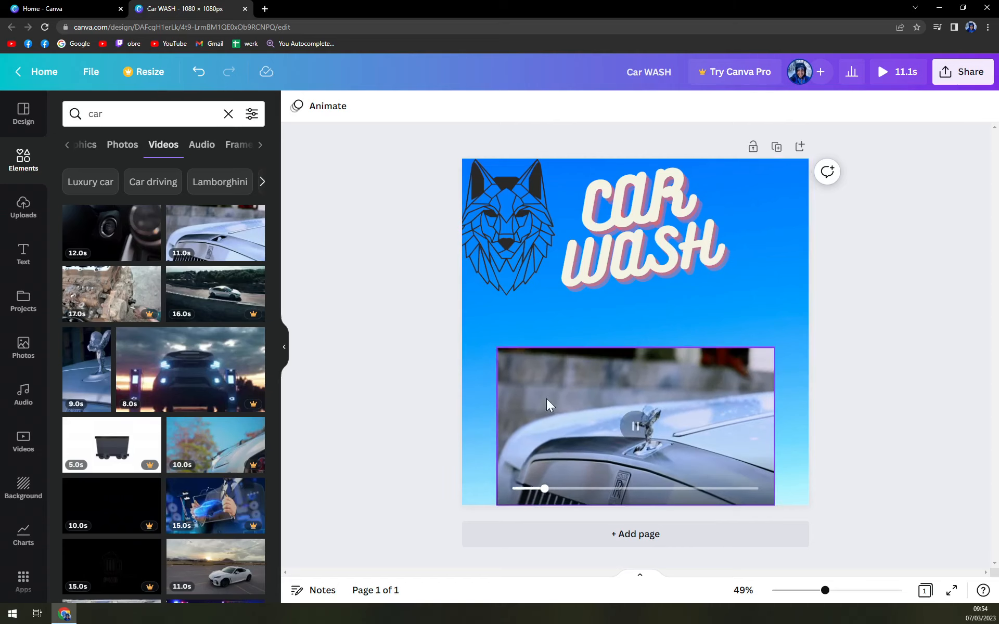
{"action": "key", "text": "Delete"}
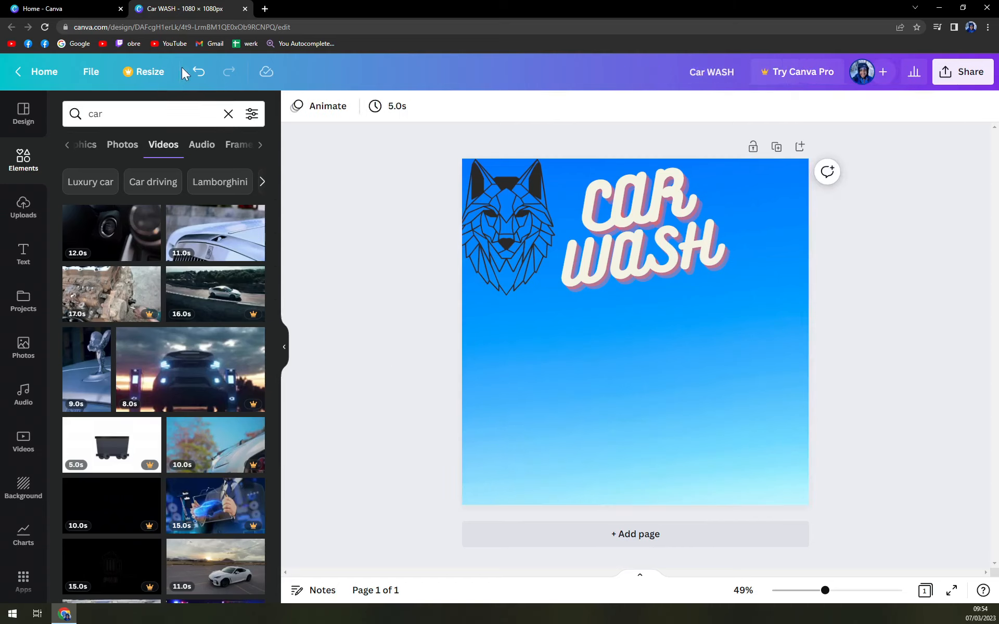
Undo the recent deletions to bring back the silver car photo along the bottom of the page
{"action": "left_click", "coordinate": [197, 73]}
{"action": "left_click", "coordinate": [197, 73]}
{"action": "left_click", "coordinate": [197, 72]}
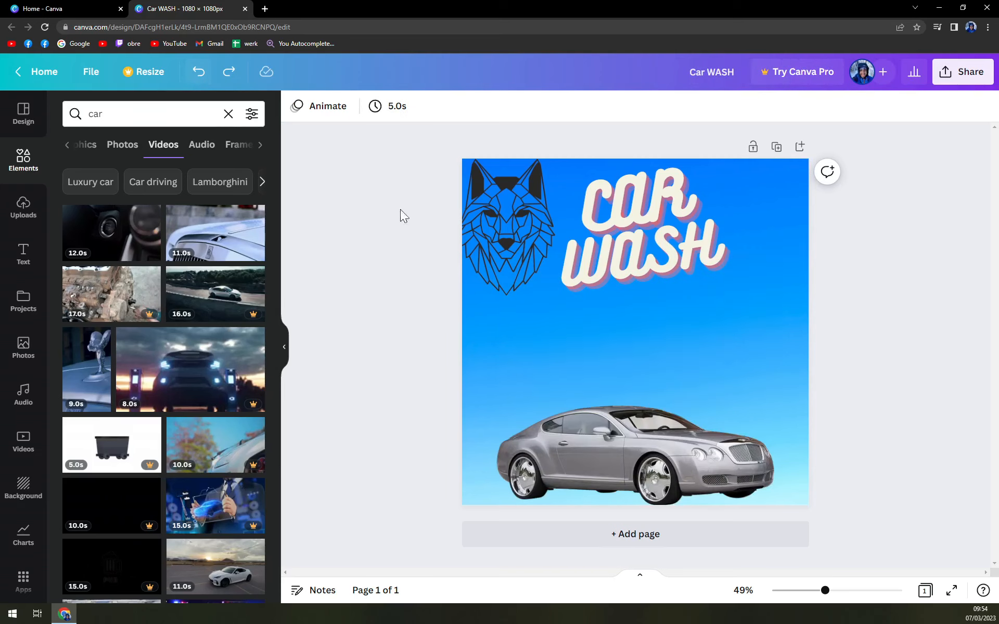
Add the neon NOW SHOWING text style to the page between the CAR WASH title and the car
{"action": "left_click", "coordinate": [23, 255]}
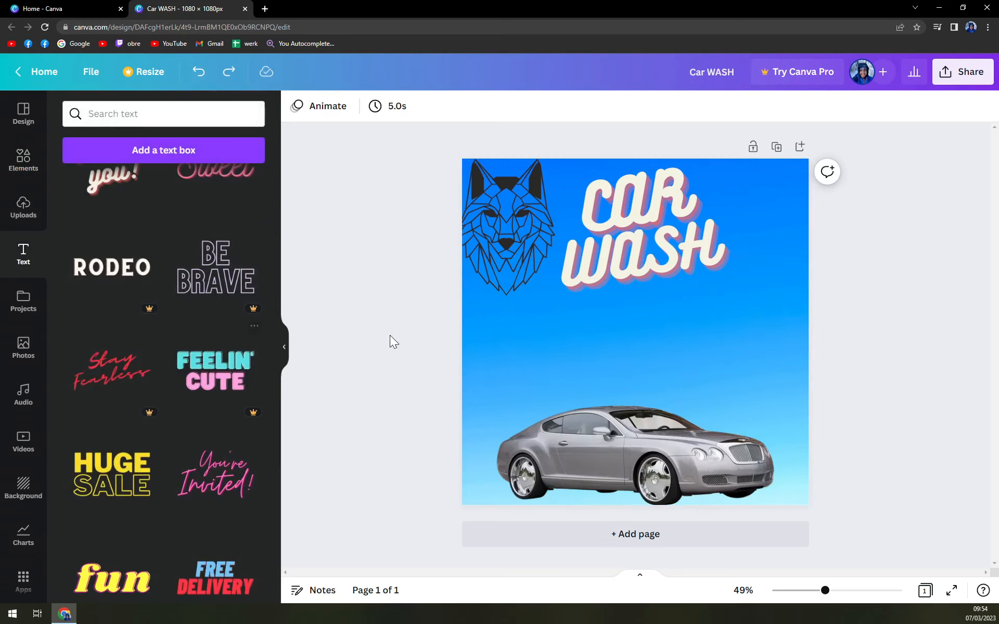
{"action": "scroll", "coordinate": [156, 318], "scroll_direction": "up", "scroll_amount": 10}
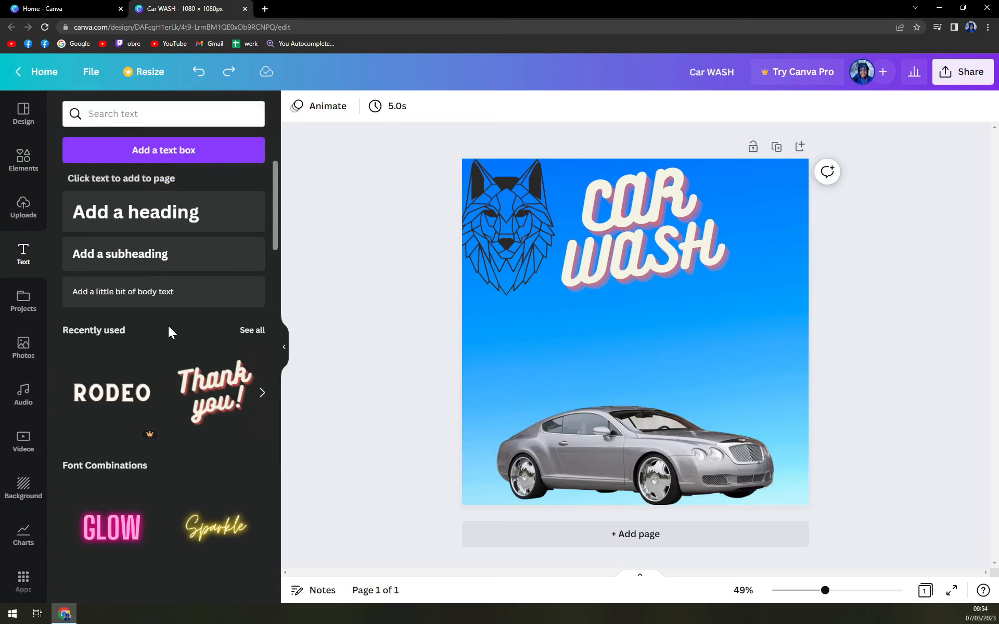
{"action": "scroll", "coordinate": [168, 331], "scroll_direction": "down", "scroll_amount": 3}
{"action": "scroll", "coordinate": [175, 341], "scroll_direction": "down", "scroll_amount": 8}
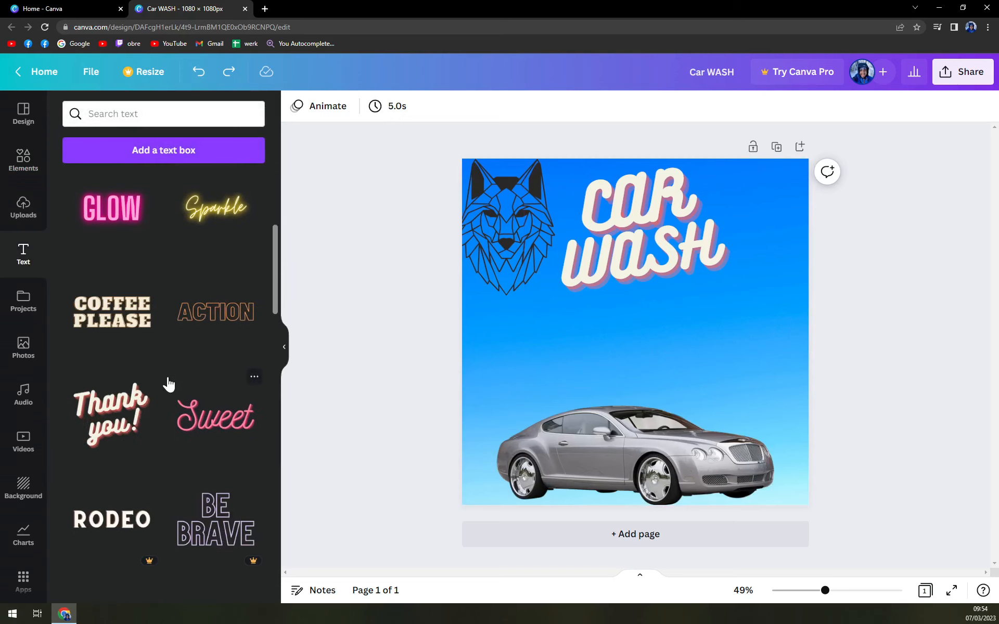
{"action": "scroll", "coordinate": [170, 391], "scroll_direction": "down", "scroll_amount": 6}
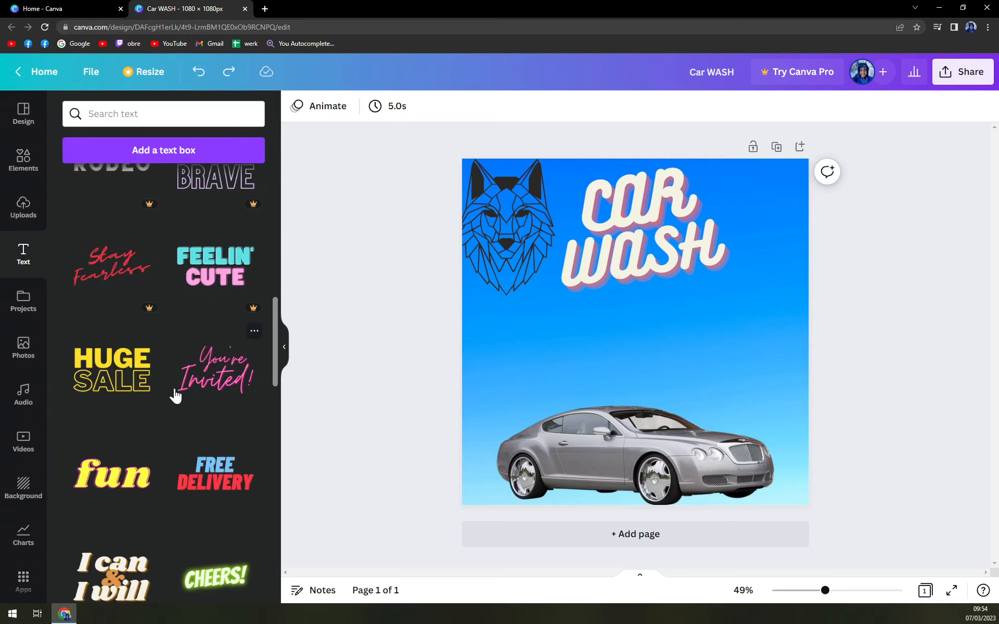
{"action": "scroll", "coordinate": [183, 393], "scroll_direction": "down", "scroll_amount": 11}
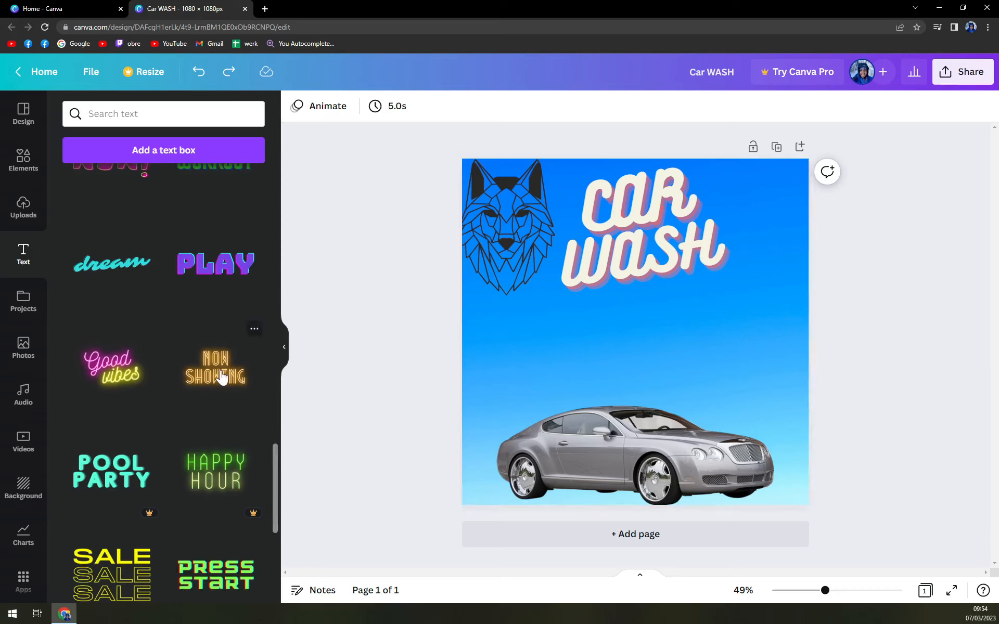
{"action": "left_click_drag", "start_coordinate": [221, 377], "coordinate": [652, 327]}
{"action": "left_click_drag", "start_coordinate": [763, 412], "coordinate": [620, 345]}
{"action": "left_click_drag", "start_coordinate": [553, 278], "coordinate": [623, 342]}
Change the neon text to read NOW OPEN !
{"action": "double_click", "coordinate": [623, 345]}
{"action": "type", "text": "OPEN _"}
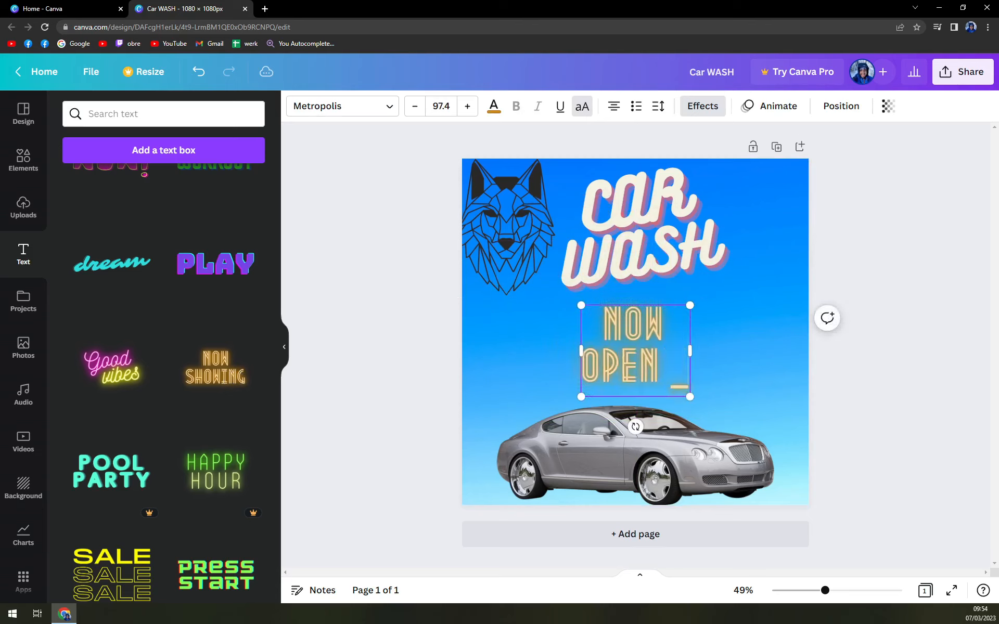
{"action": "key", "text": "BackSpace"}
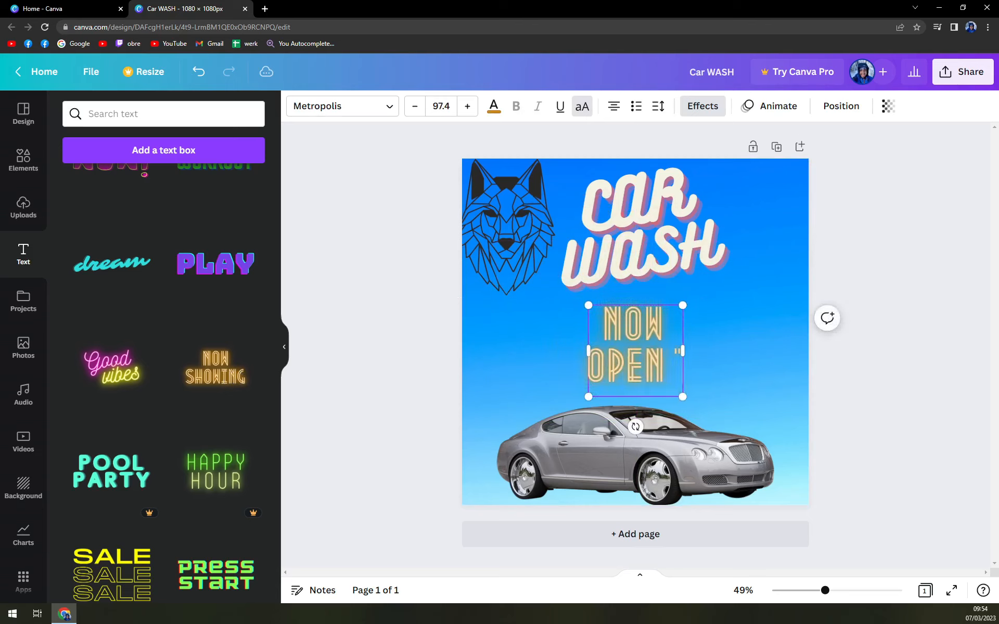
{"action": "type", "text": "!"}
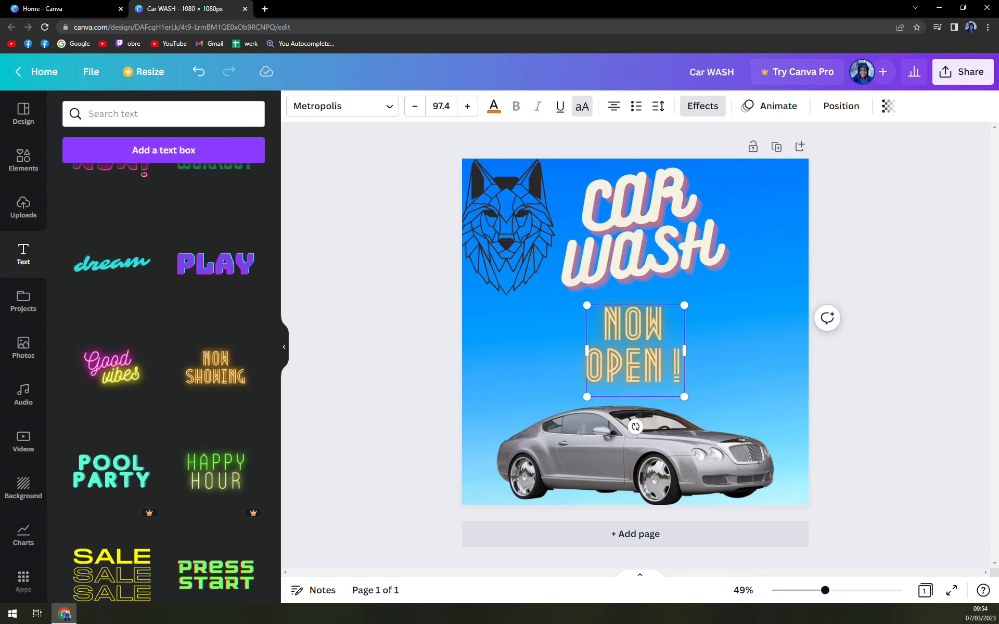
Nudge the NOW OPEN ! text upward and fine-tune the car's position
{"action": "left_click", "coordinate": [753, 364]}
{"action": "left_click_drag", "start_coordinate": [636, 360], "coordinate": [639, 348]}
{"action": "left_click", "coordinate": [848, 401]}
{"action": "mouse_move", "coordinate": [635, 444]}
{"action": "left_mouse_down"}
{"action": "mouse_move", "coordinate": [653, 440]}
{"action": "mouse_move", "coordinate": [633, 442]}
{"action": "left_mouse_up"}
{"action": "left_click", "coordinate": [839, 417]}
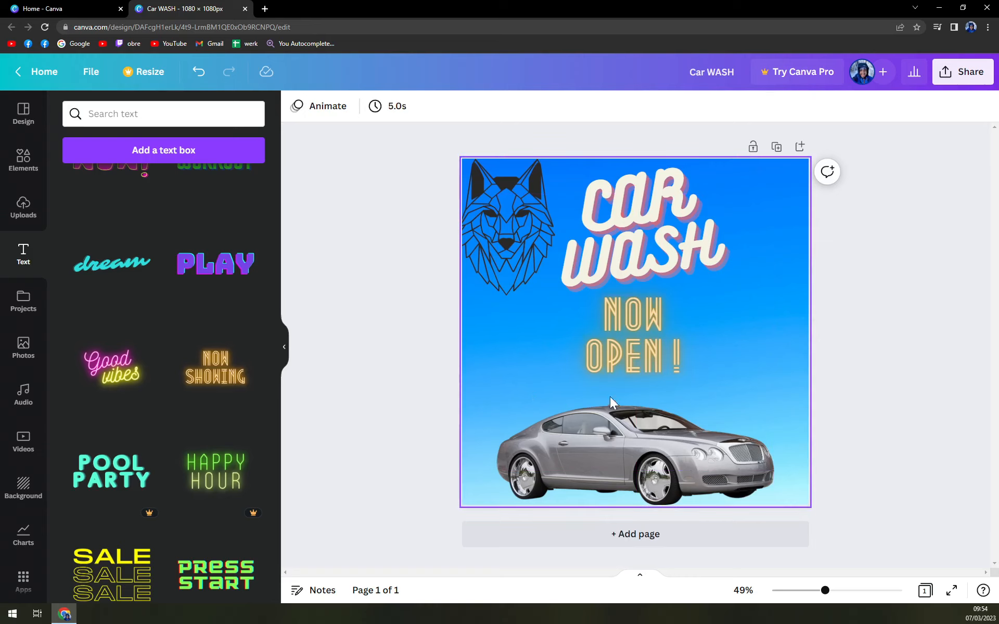
Add a second page and give it the same blue sky gradient background
{"action": "left_click", "coordinate": [646, 544]}
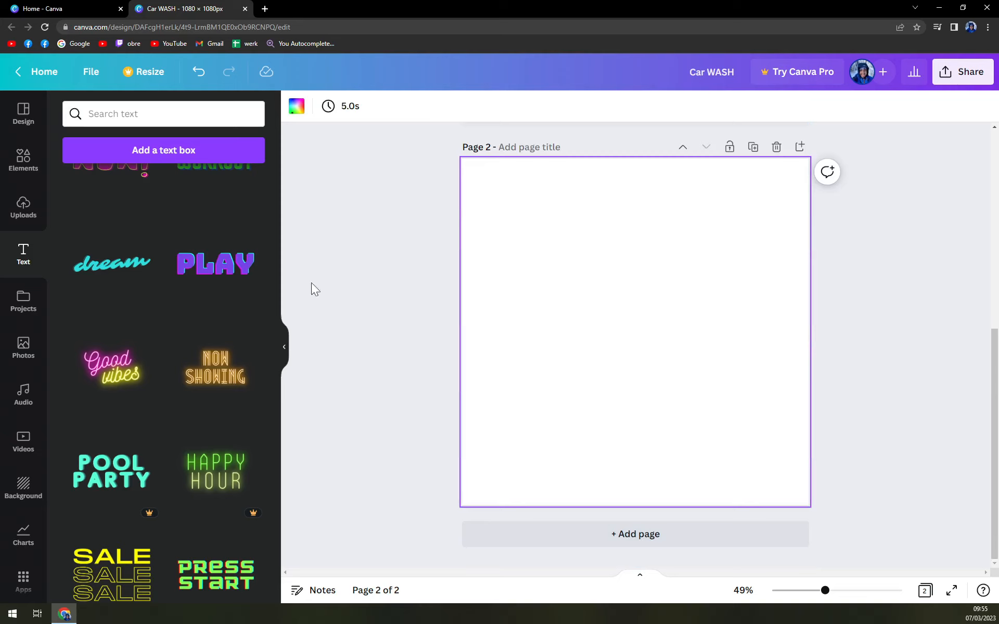
{"action": "left_click", "coordinate": [296, 106]}
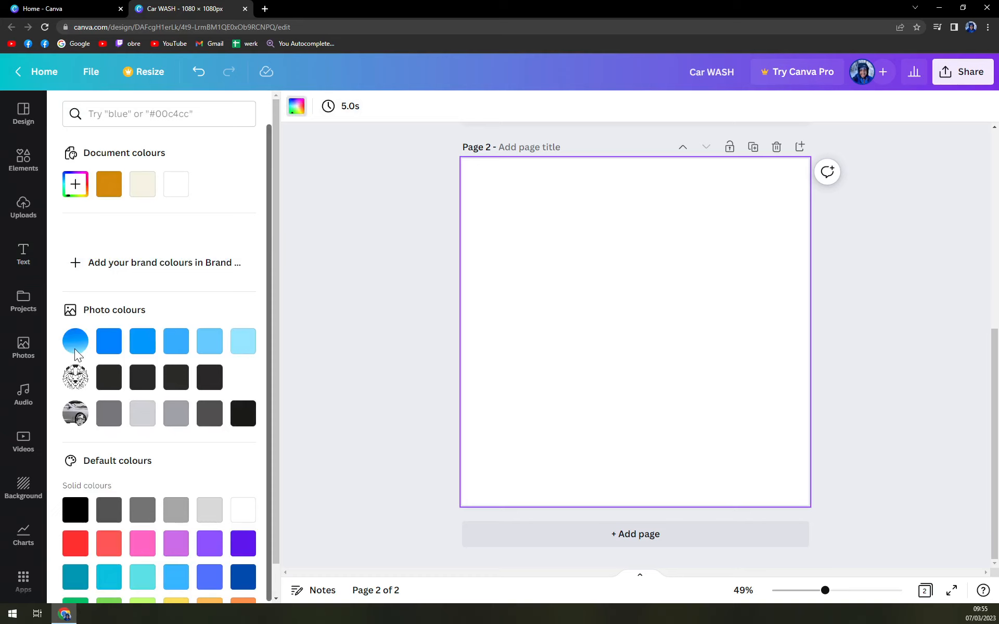
{"action": "key", "text": "Escape"}
{"action": "left_click", "coordinate": [23, 486]}
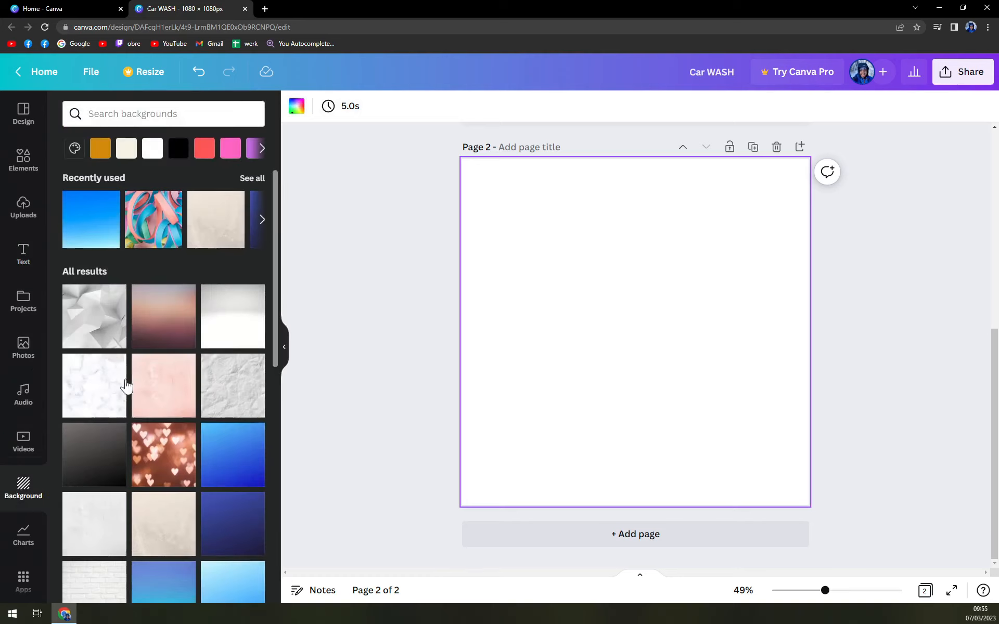
{"action": "scroll", "coordinate": [126, 387], "scroll_direction": "down", "scroll_amount": 4}
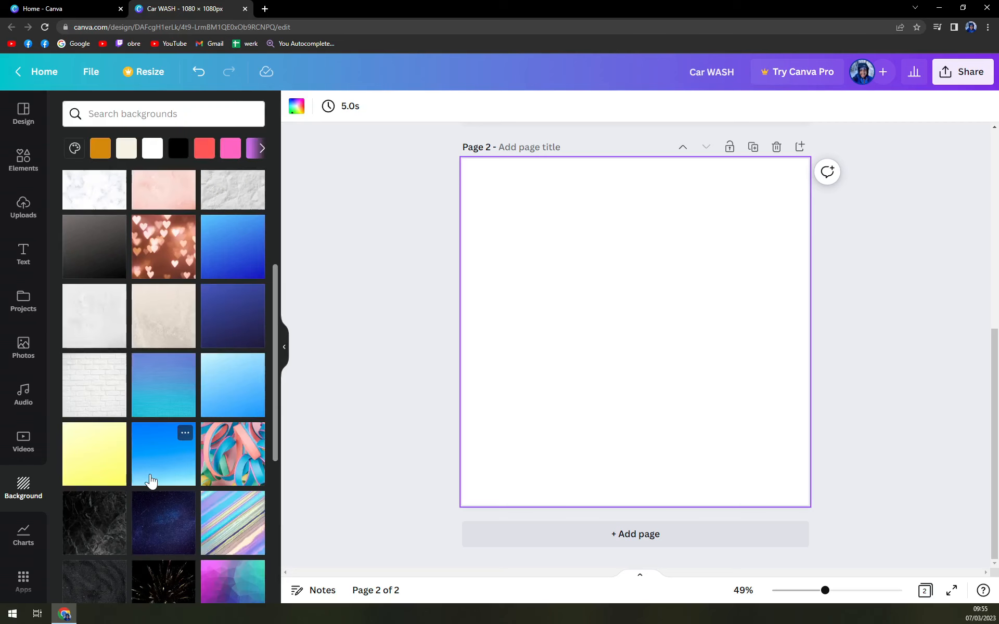
{"action": "left_click", "coordinate": [151, 482]}
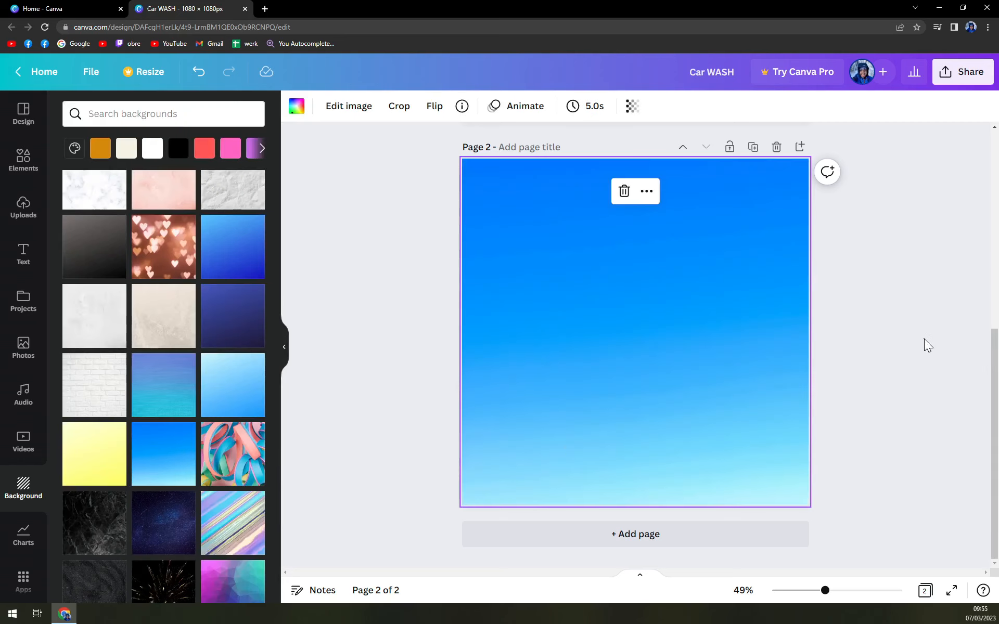
Compare the new second page with the first page's design
{"action": "left_click", "coordinate": [924, 339]}
{"action": "scroll", "coordinate": [833, 350], "scroll_direction": "up", "scroll_amount": 6}
{"action": "scroll", "coordinate": [629, 367], "scroll_direction": "down", "scroll_amount": 1}
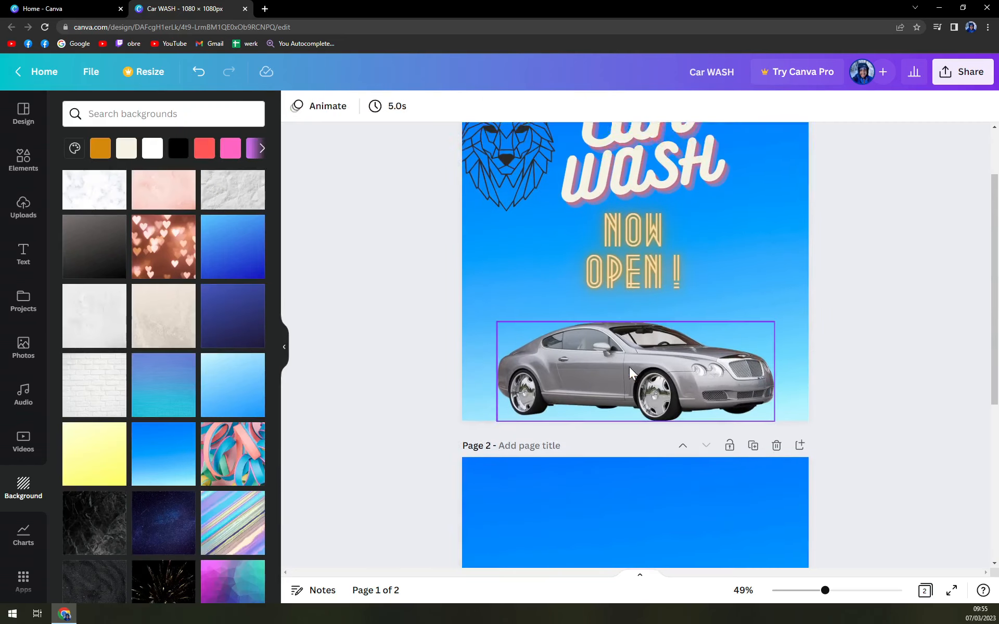
{"action": "scroll", "coordinate": [630, 367], "scroll_direction": "down", "scroll_amount": 1}
{"action": "scroll", "coordinate": [626, 411], "scroll_direction": "up", "scroll_amount": 3}
{"action": "scroll", "coordinate": [626, 423], "scroll_direction": "down", "scroll_amount": 7}
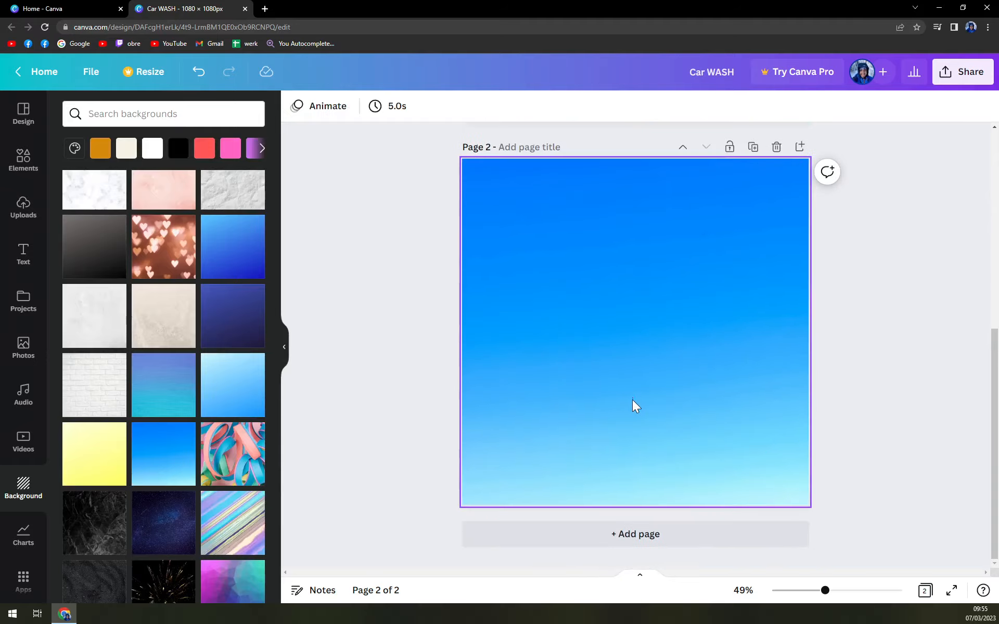
{"action": "left_click", "coordinate": [632, 399]}
Add a subheading on the second page reading Monday - Friday : 9 - 17
{"action": "left_click", "coordinate": [25, 268]}
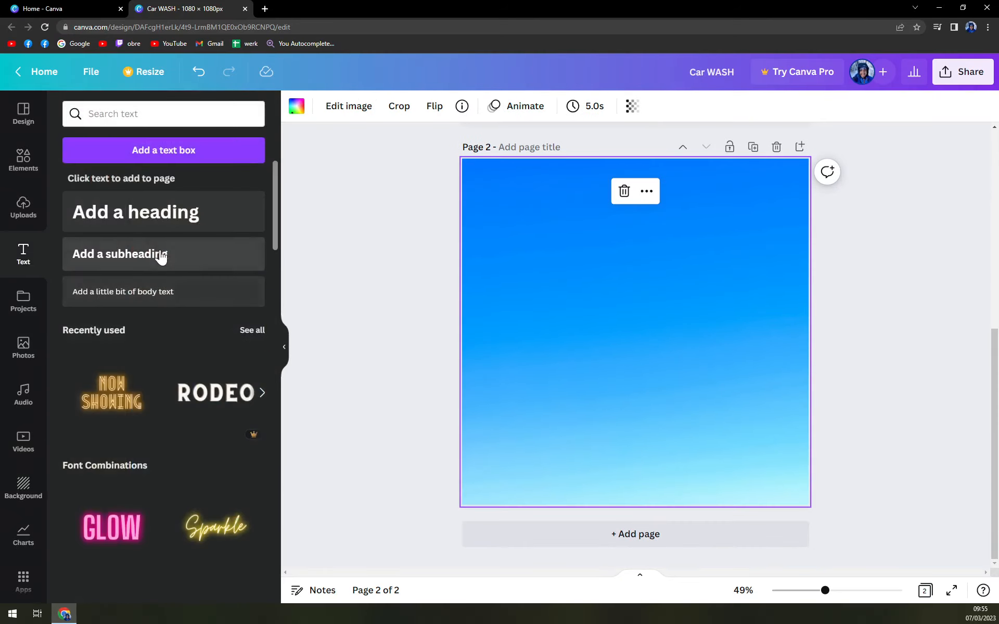
{"action": "left_click", "coordinate": [161, 256]}
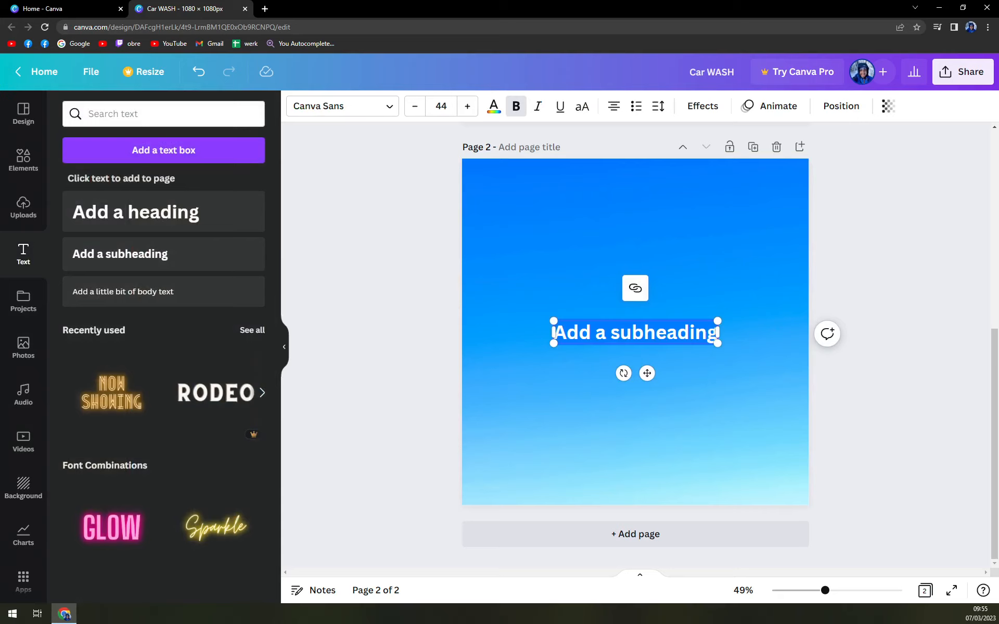
{"action": "type", "text": "Monda"}
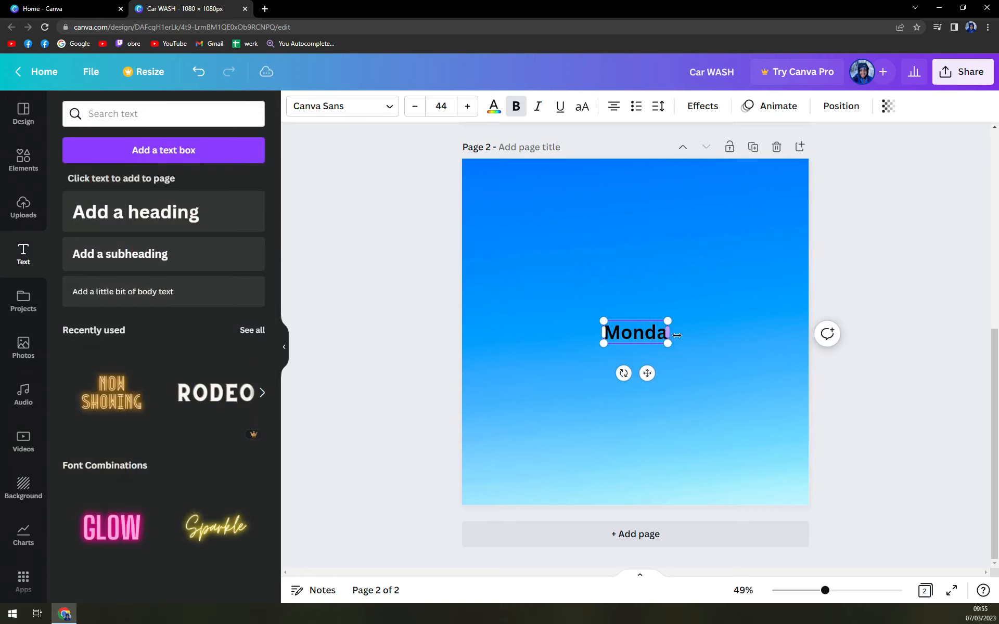
{"action": "type", "text": "y -"}
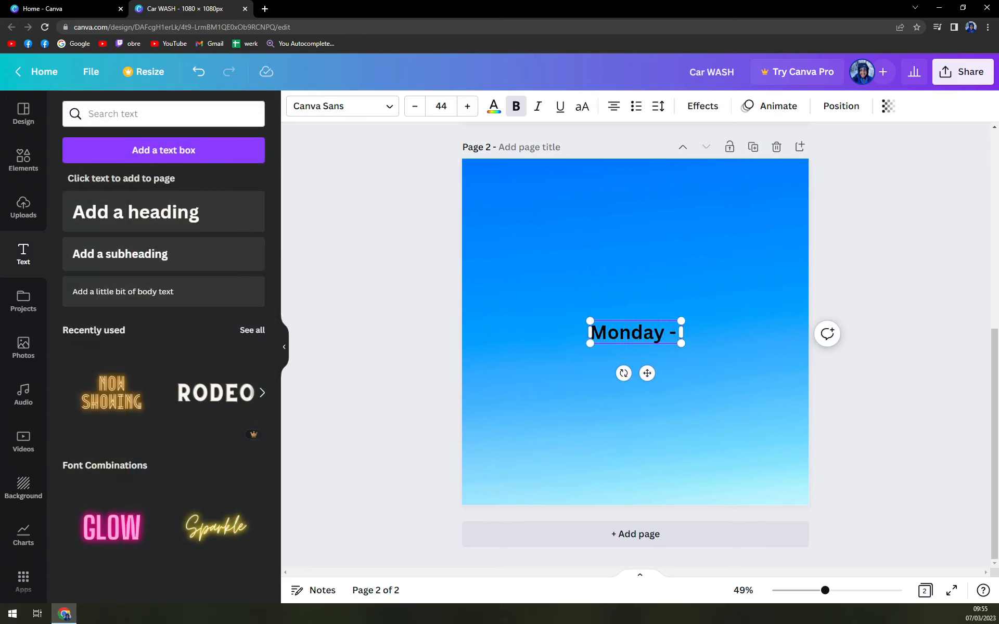
{"action": "type", "text": " Friday"}
{"action": "type", "text": ":"}
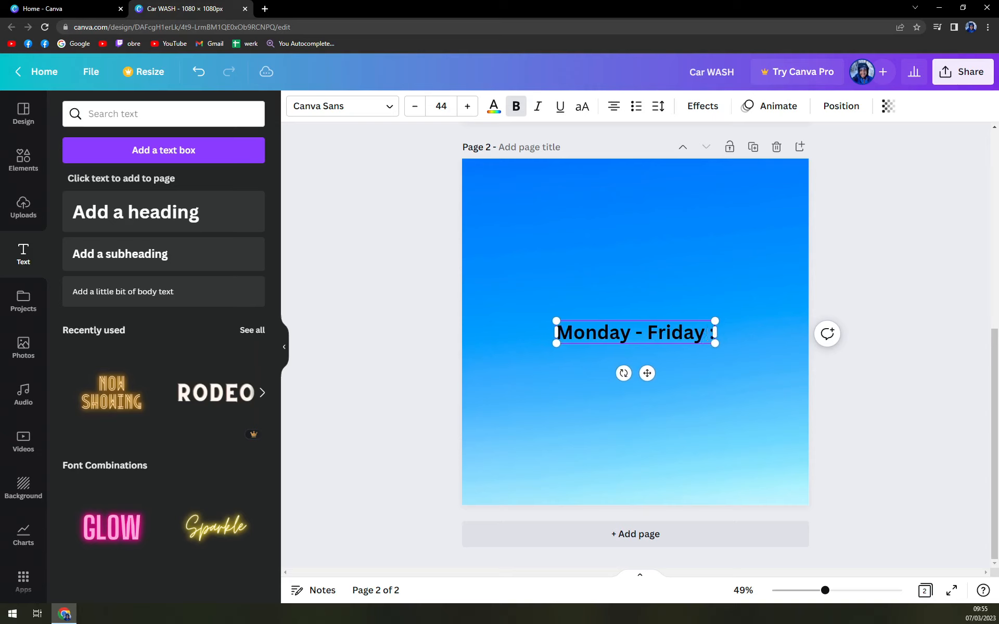
{"action": "type", "text": " 9"}
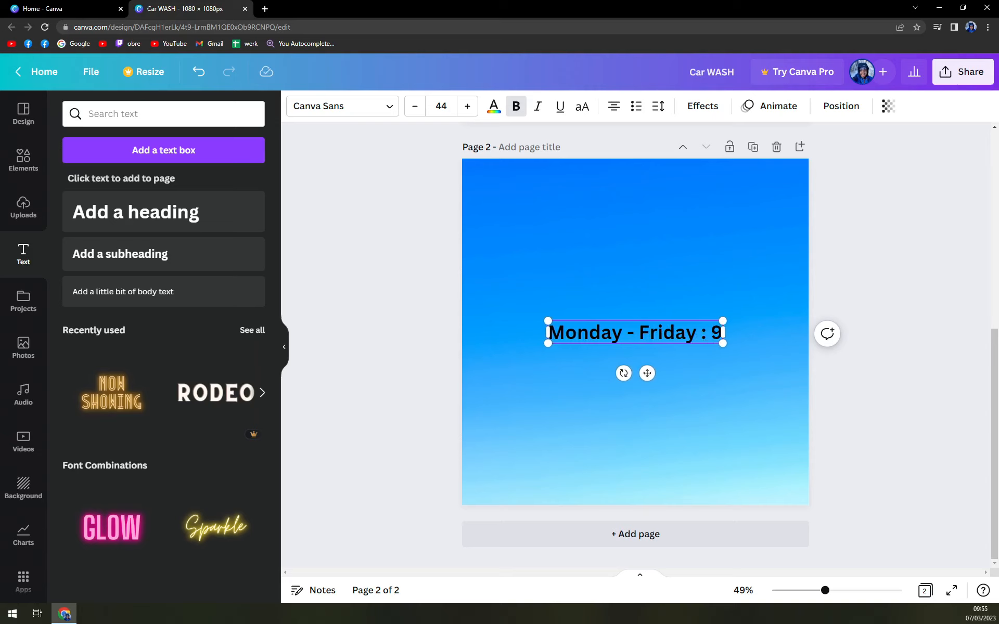
{"action": "type", "text": " -"}
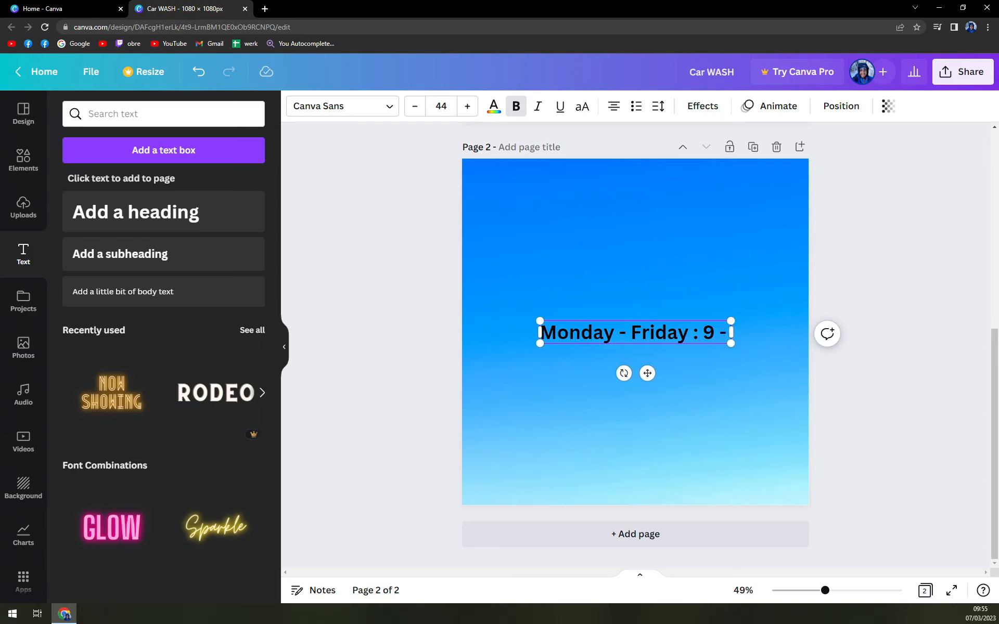
{"action": "type", "text": " 17"}
{"action": "key", "text": "Return"}
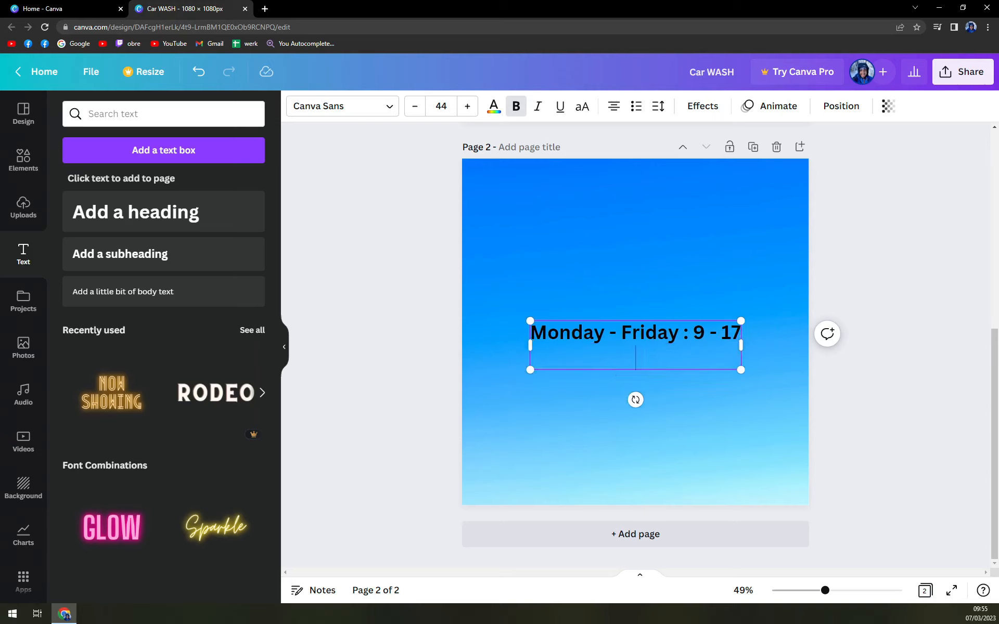
Add a second line to the subheading reading Saturday: 10-14
{"action": "type", "text": "Saturday: 10"}
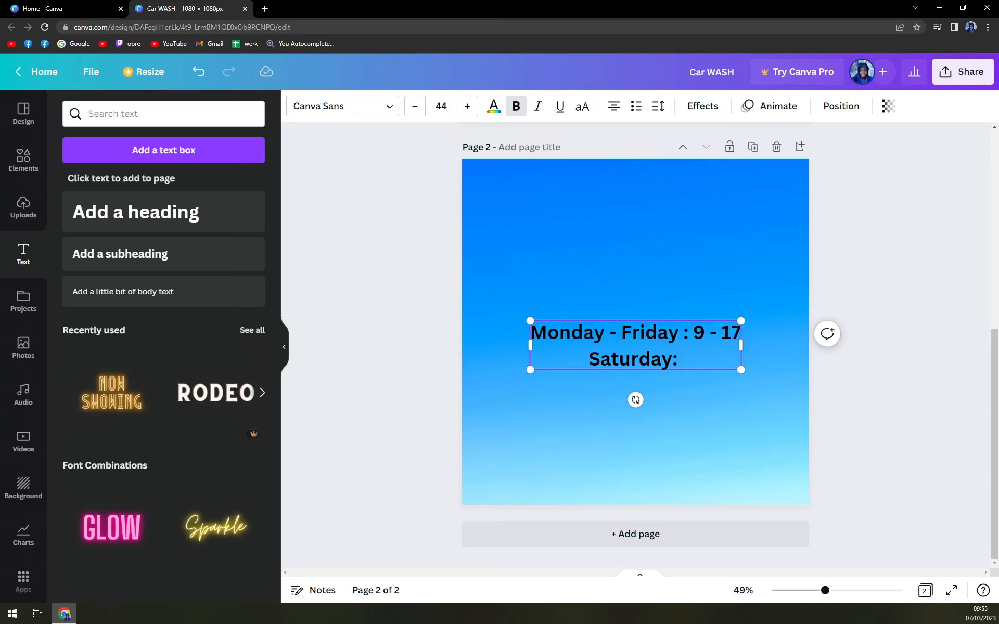
{"action": "type", "text": "-"}
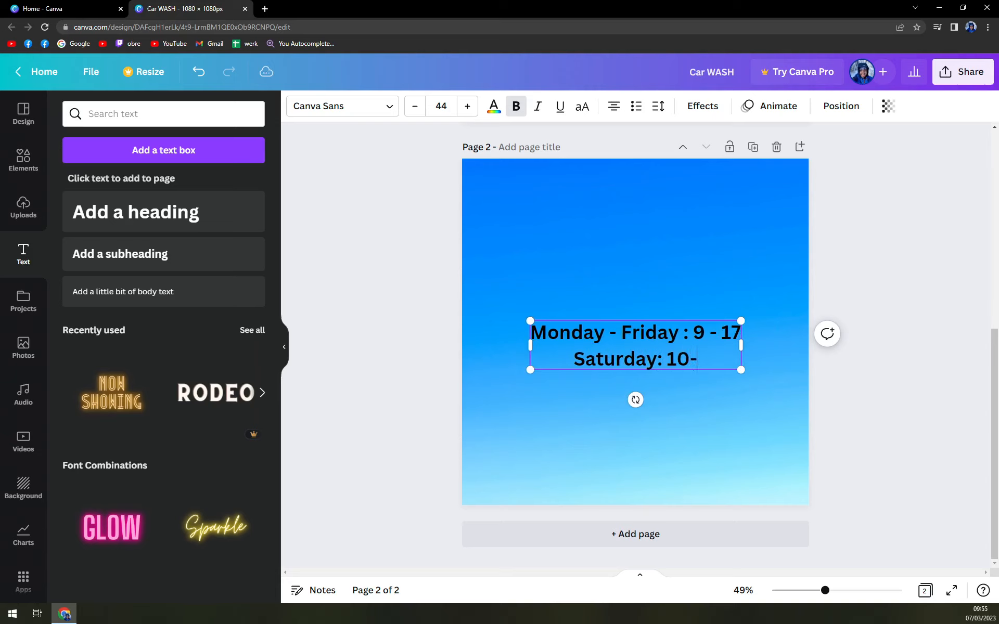
{"action": "type", "text": "14"}
{"action": "key", "text": "Return"}
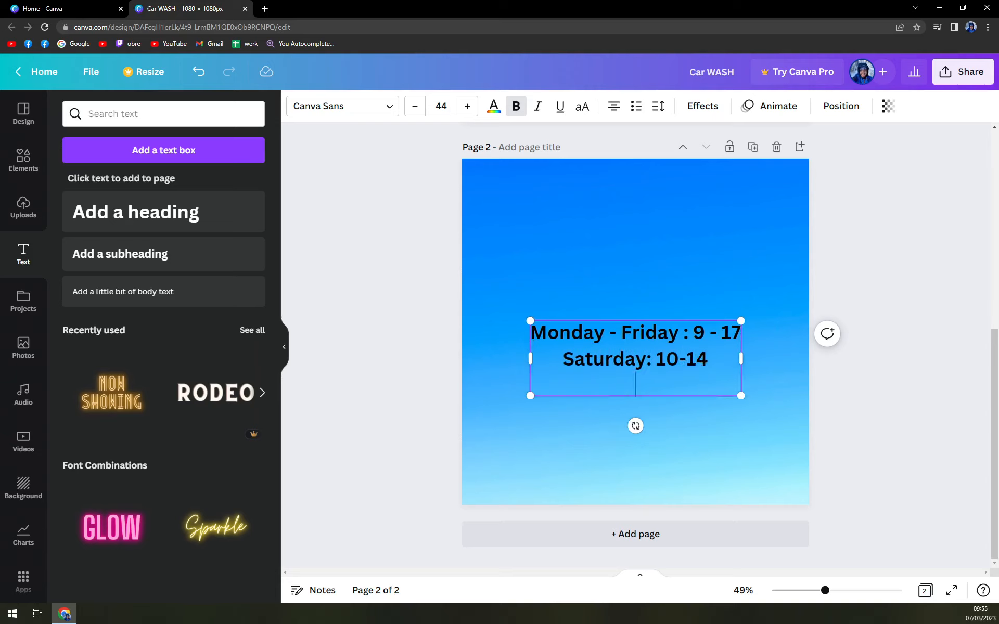
Add a third line reading Sunday : Closed to the hours text and move the text box lower on the page
{"action": "type", "text": "Sunday"}
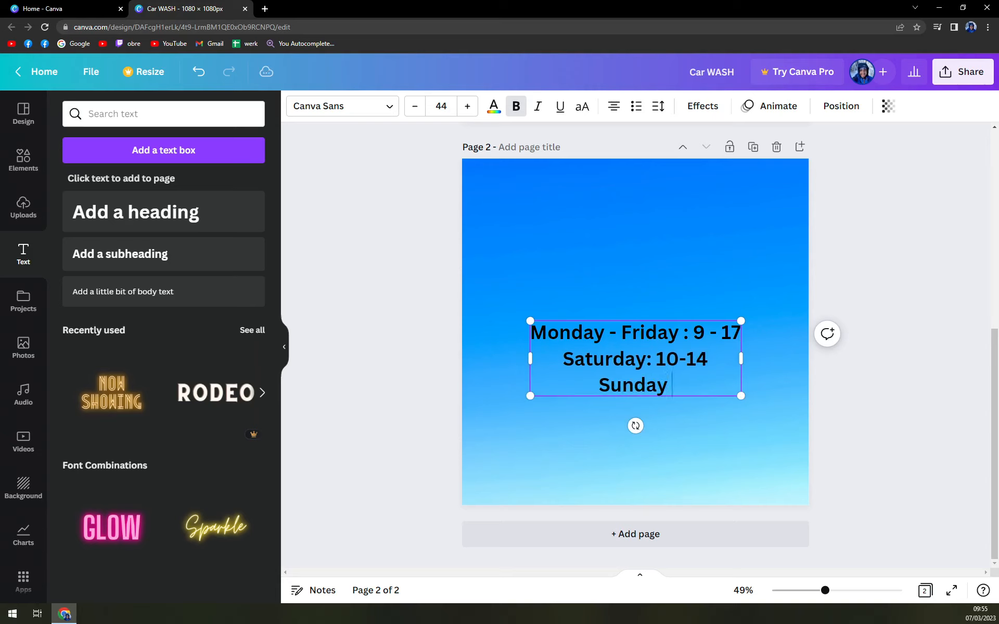
{"action": "type", "text": " : Closed"}
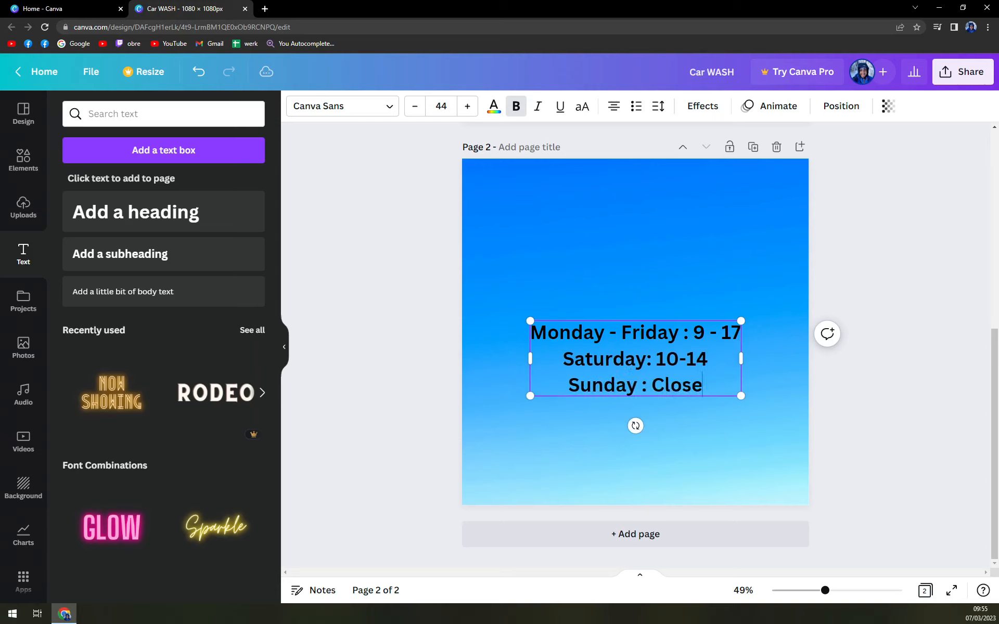
{"action": "left_click", "coordinate": [894, 435]}
{"action": "left_click_drag", "start_coordinate": [625, 354], "coordinate": [626, 426]}
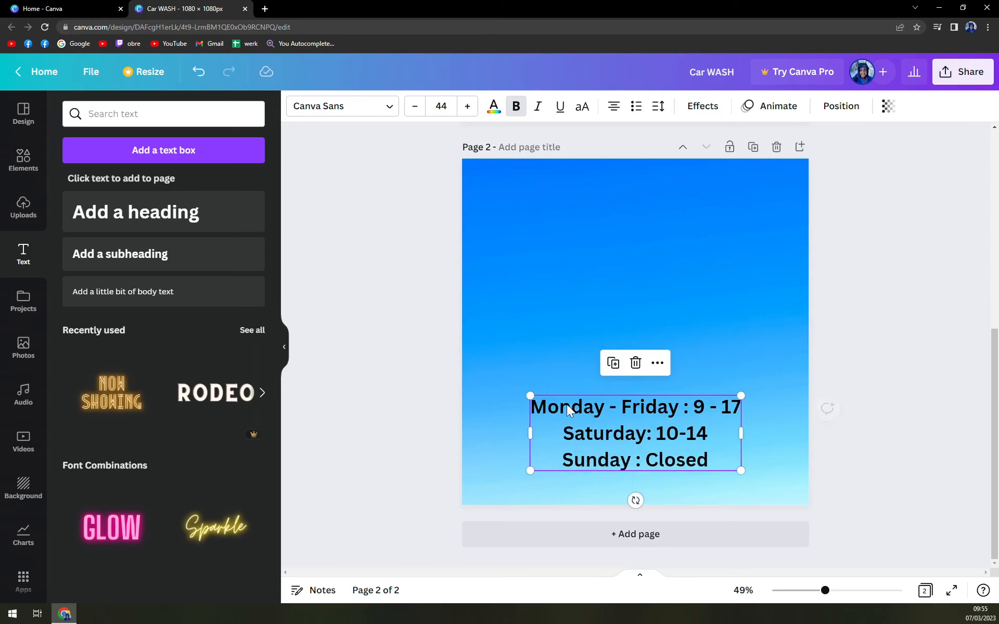
Add the NOW SHOWING neon text style from recently used to the second page
{"action": "left_click", "coordinate": [118, 403]}
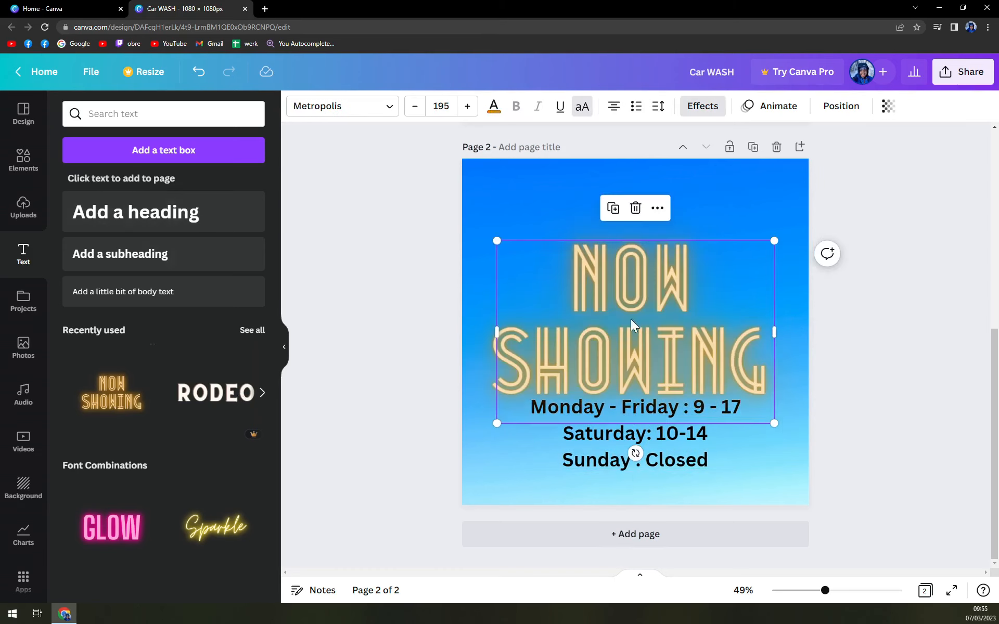
{"action": "double_click", "coordinate": [661, 283]}
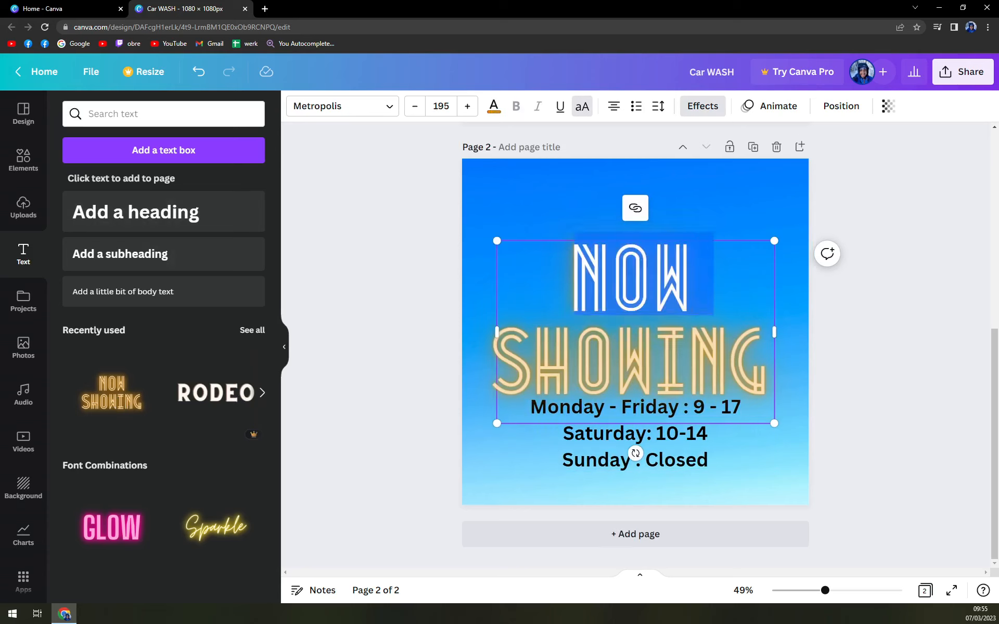
{"action": "double_click", "coordinate": [647, 359]}
{"action": "double_click", "coordinate": [643, 285]}
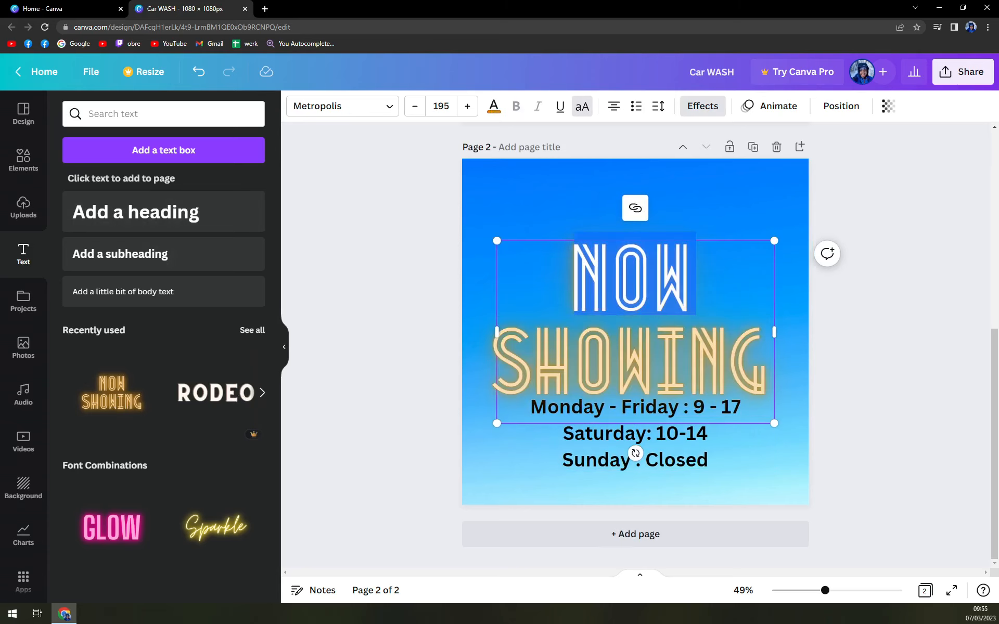
{"action": "type", "text": "OPENING"}
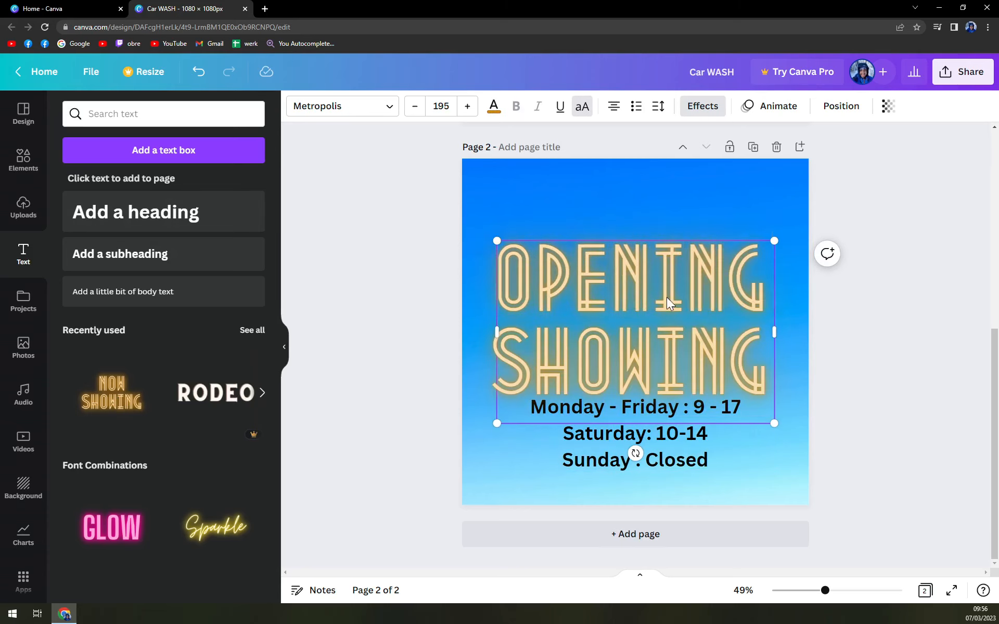
{"action": "key", "text": "Tab"}
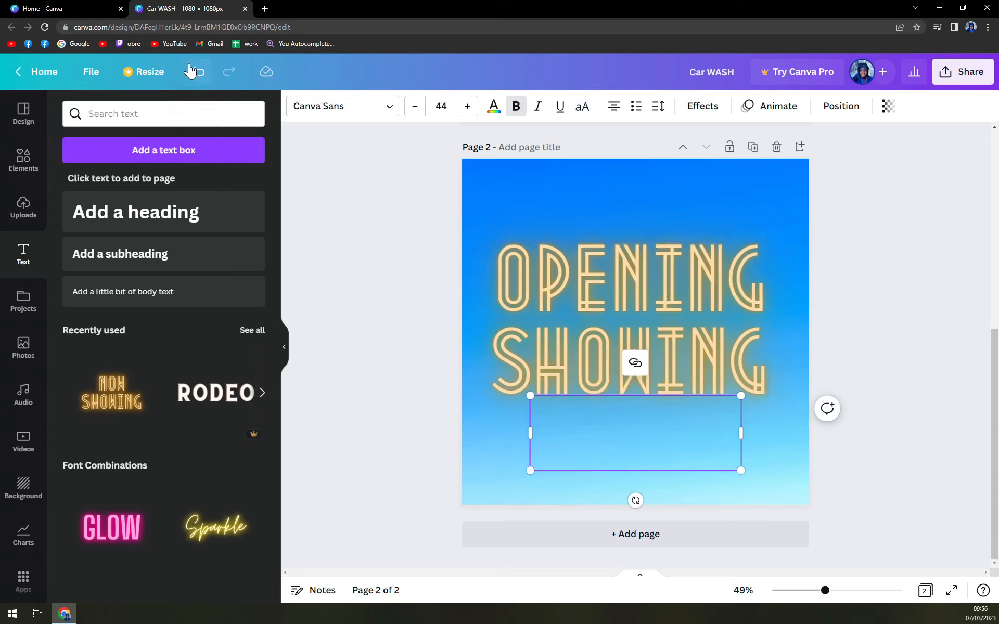
{"action": "key", "text": "ctrl+z"}
{"action": "left_click", "coordinate": [892, 493]}
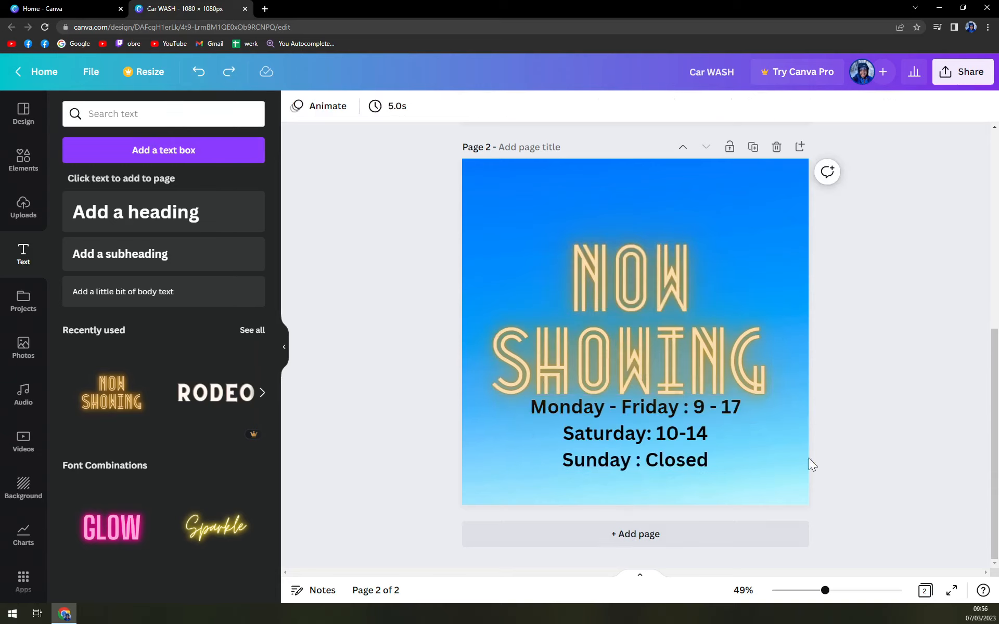
Move the neon heading to the top of the page and change its words to OPENING HOURS
{"action": "left_click", "coordinate": [649, 359]}
{"action": "left_click_drag", "start_coordinate": [639, 269], "coordinate": [631, 179]}
{"action": "double_click", "coordinate": [627, 208]}
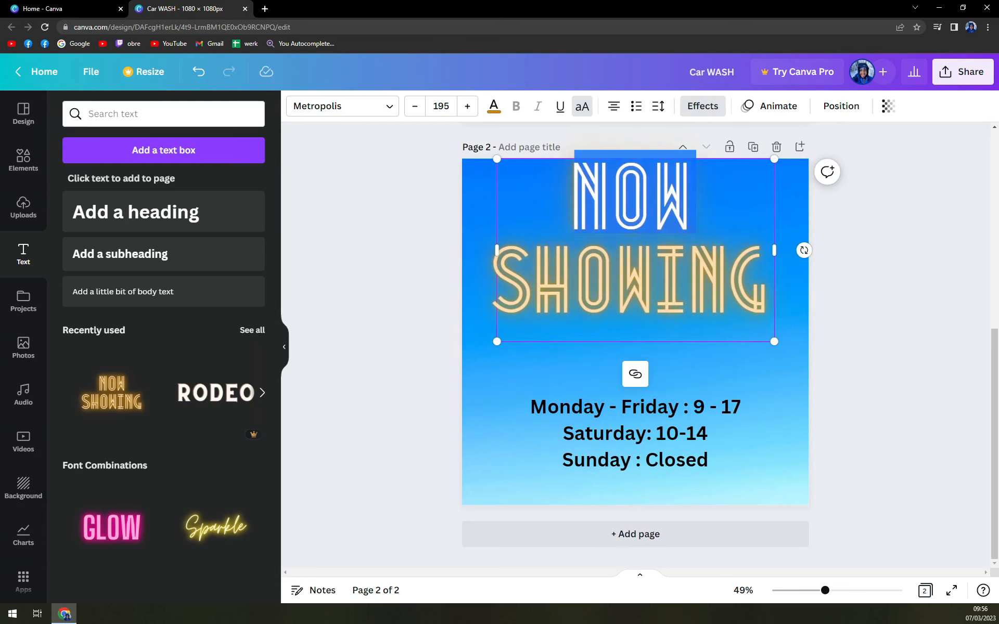
{"action": "type", "text": "OPENING"}
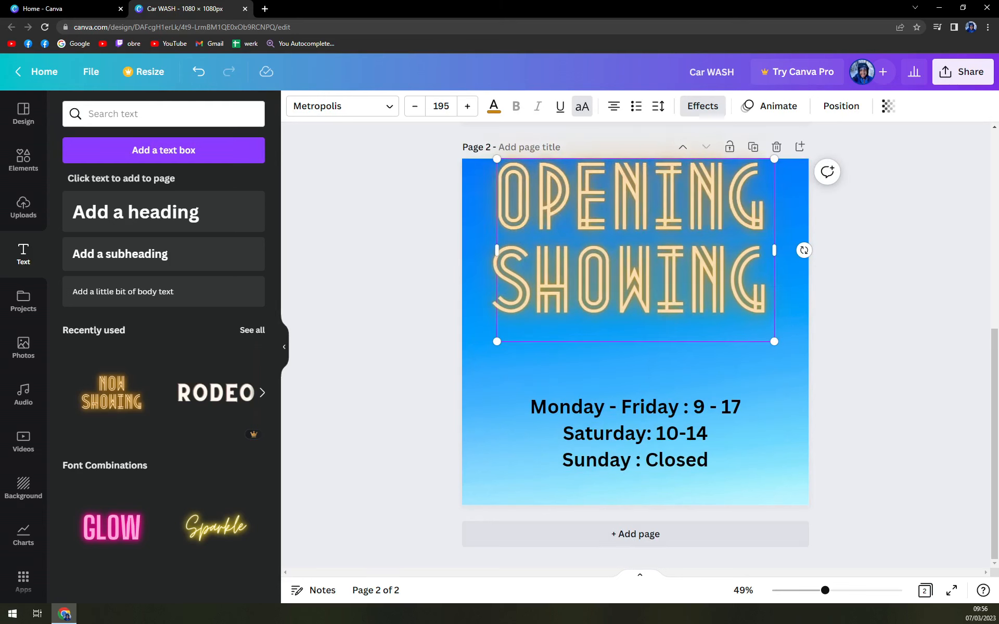
{"action": "double_click", "coordinate": [626, 280]}
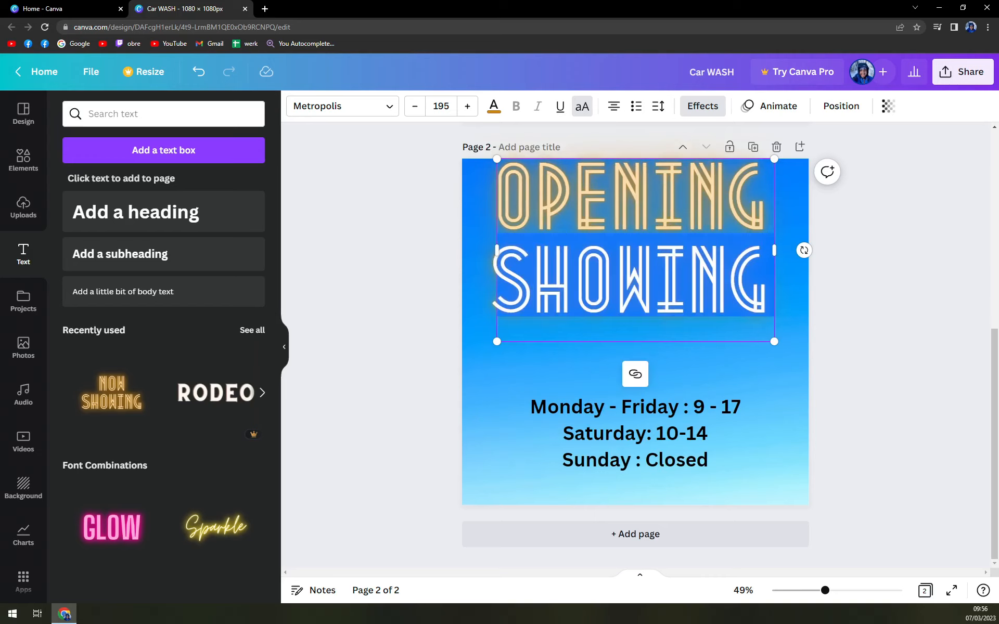
{"action": "type", "text": "HOURS"}
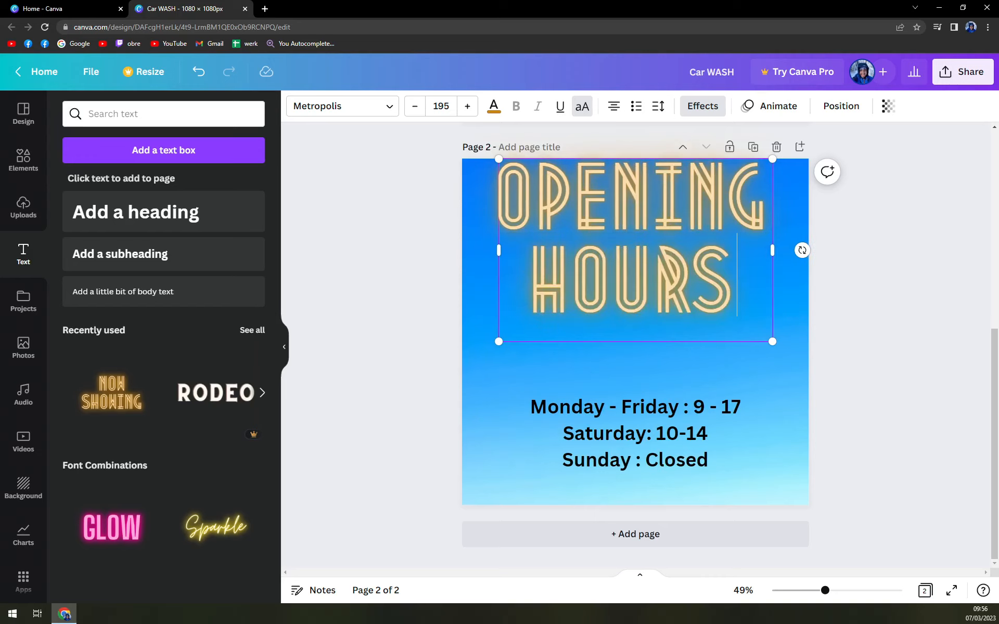
Nudge the OPENING HOURS heading slightly lower on the page
{"action": "left_click", "coordinate": [892, 361]}
{"action": "left_click_drag", "start_coordinate": [654, 219], "coordinate": [654, 244]}
{"action": "left_click", "coordinate": [850, 315]}
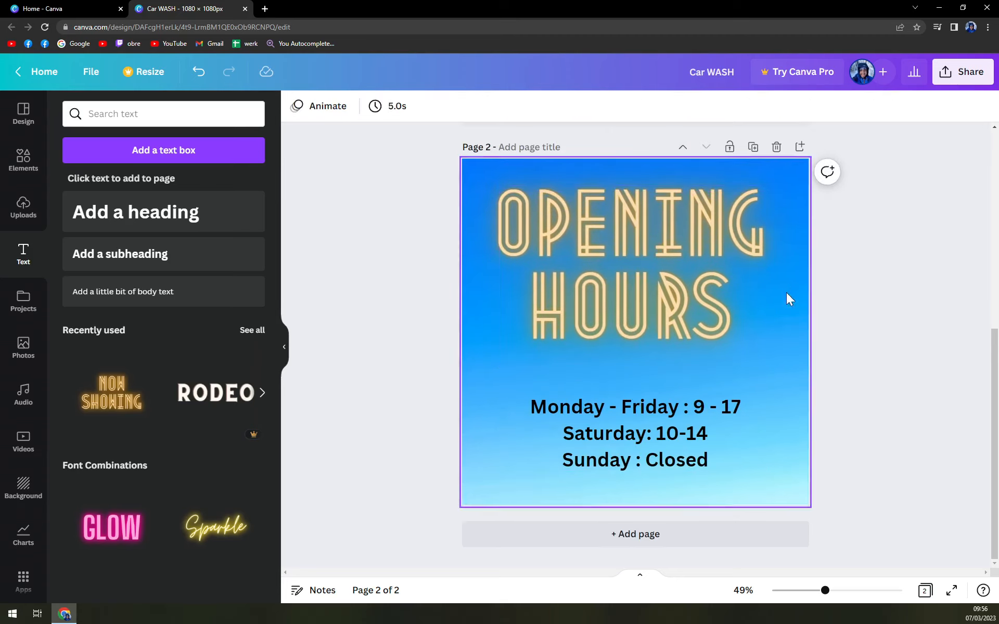
Compare the finished opening-hours page with the first page
{"action": "scroll", "coordinate": [780, 302], "scroll_direction": "up", "scroll_amount": 7}
{"action": "scroll", "coordinate": [775, 308], "scroll_direction": "down", "scroll_amount": 7}
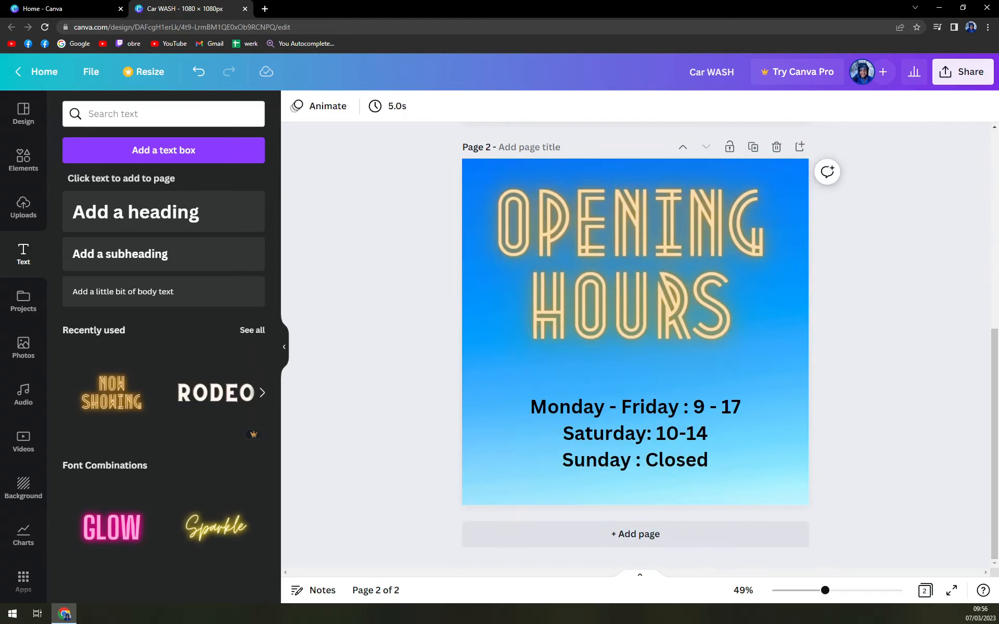
{"action": "scroll", "coordinate": [362, 393], "scroll_direction": "up", "scroll_amount": 7}
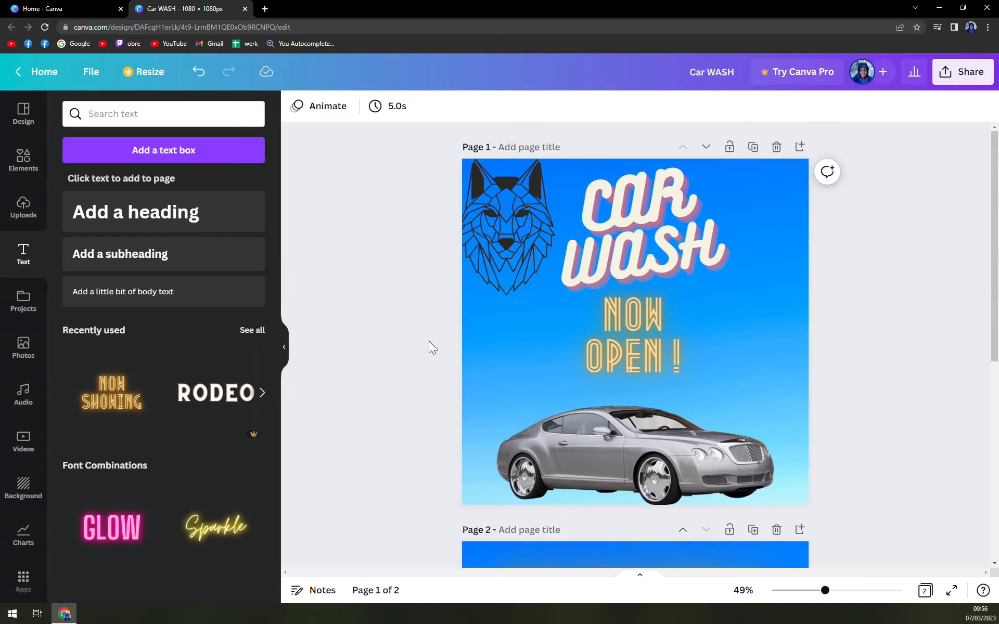
{"action": "scroll", "coordinate": [429, 342], "scroll_direction": "down", "scroll_amount": 7}
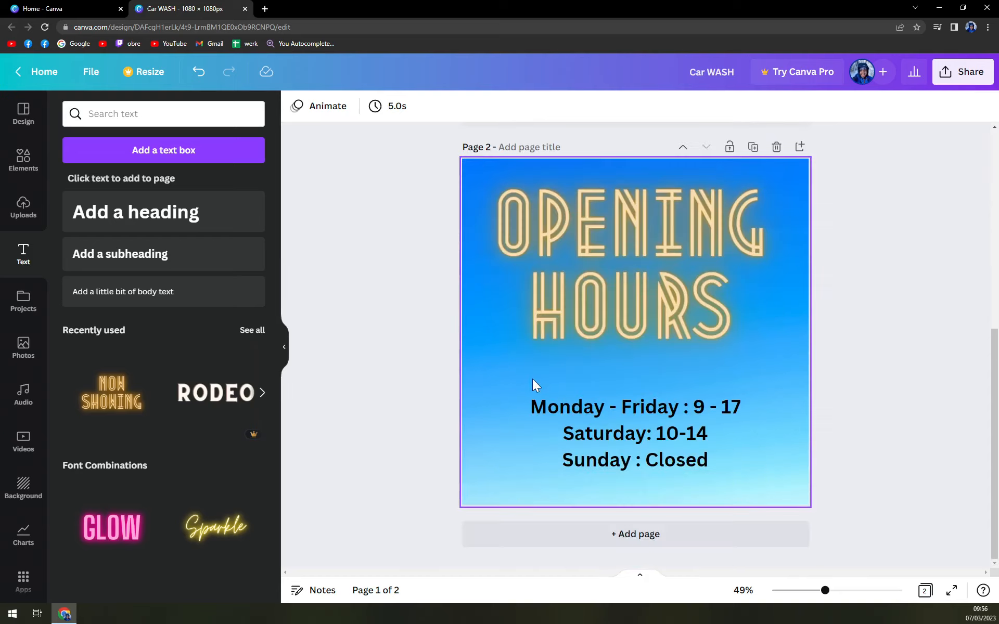
Open the design's download options and set the file type to GIF
{"action": "left_click", "coordinate": [944, 81]}
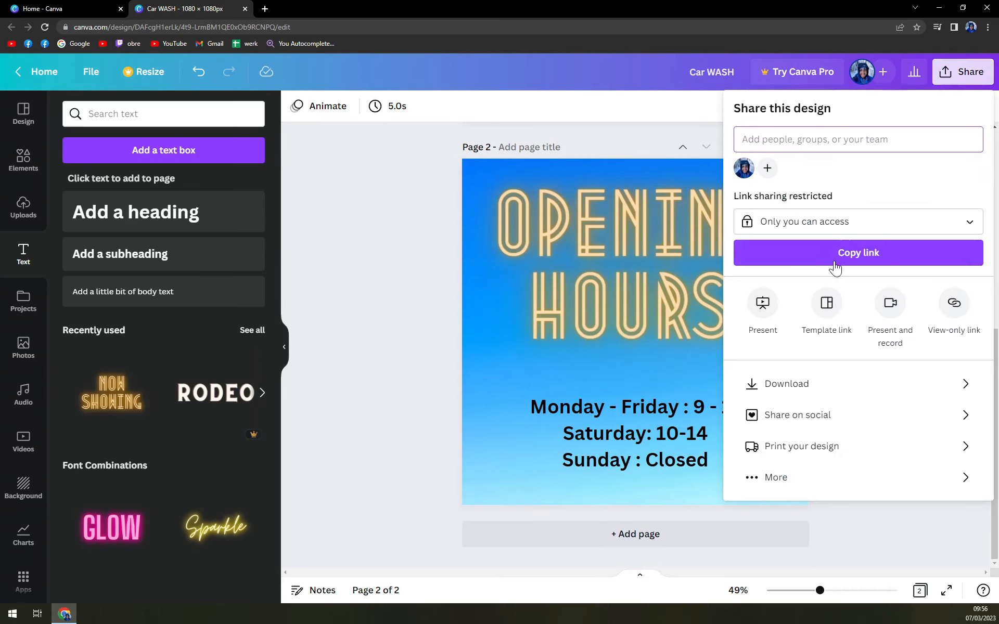
{"action": "left_click", "coordinate": [780, 395]}
{"action": "left_click", "coordinate": [794, 178]}
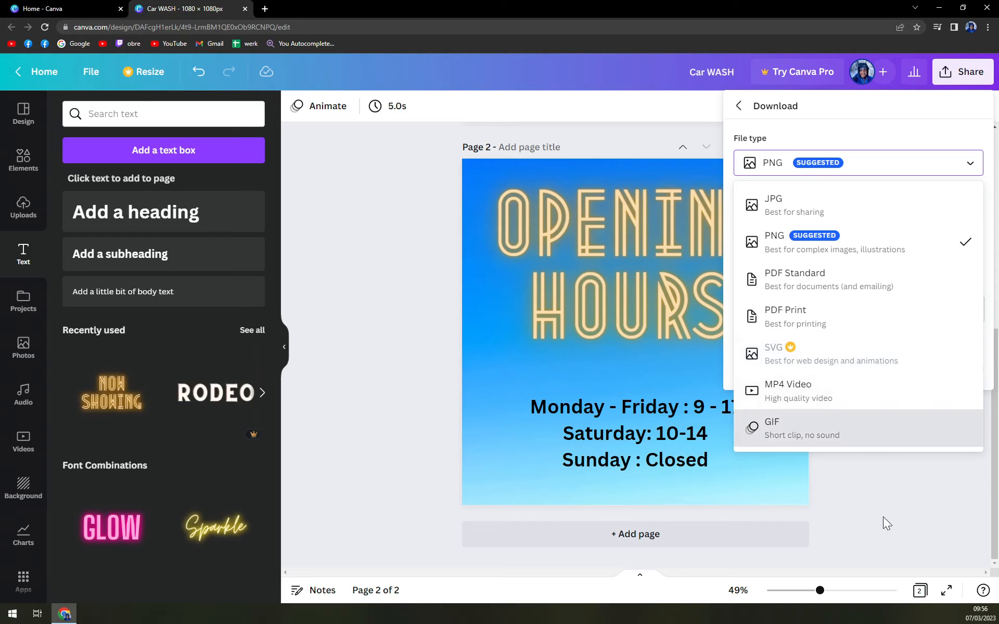
{"action": "left_click", "coordinate": [783, 477]}
{"action": "scroll", "coordinate": [782, 479], "scroll_direction": "up", "scroll_amount": 5}
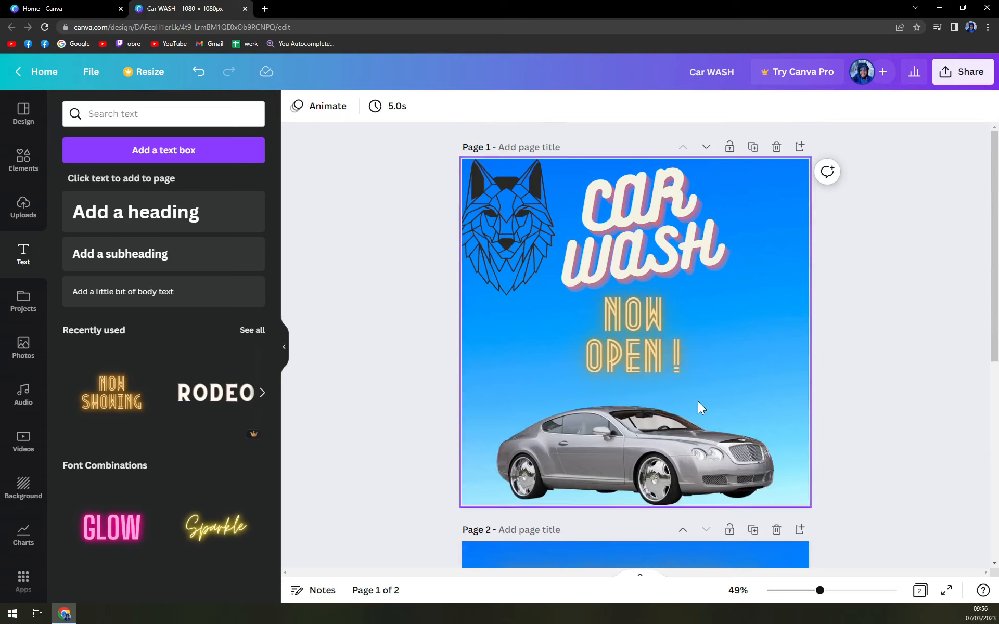